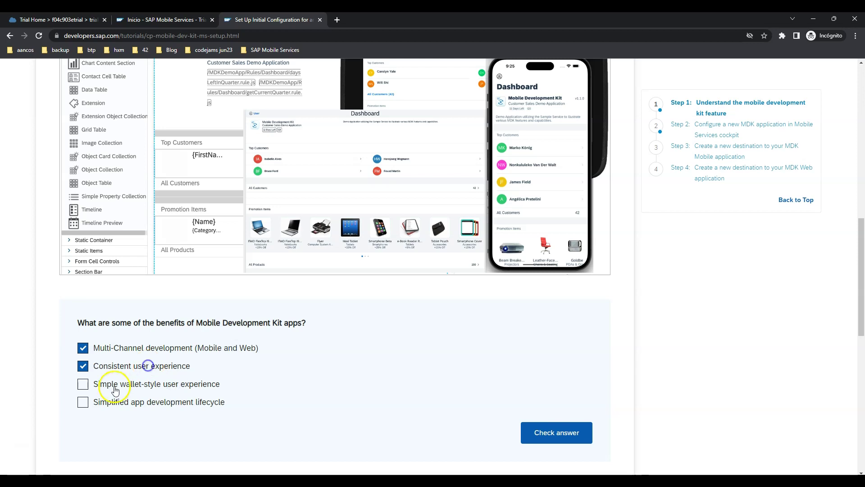
Step: Answer the Mobile Development Kit benefits question with every option except Simple wallet-style user experience, and submit the answer
click(580, 427)
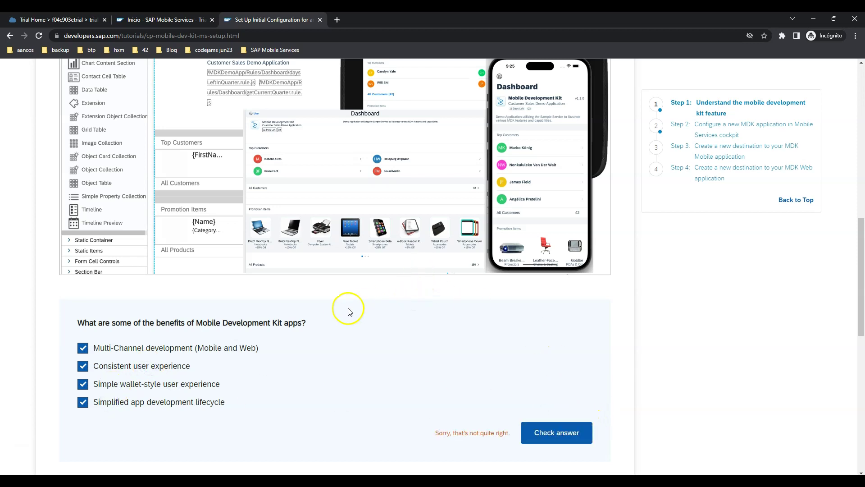
scroll(338, 311, up, 7)
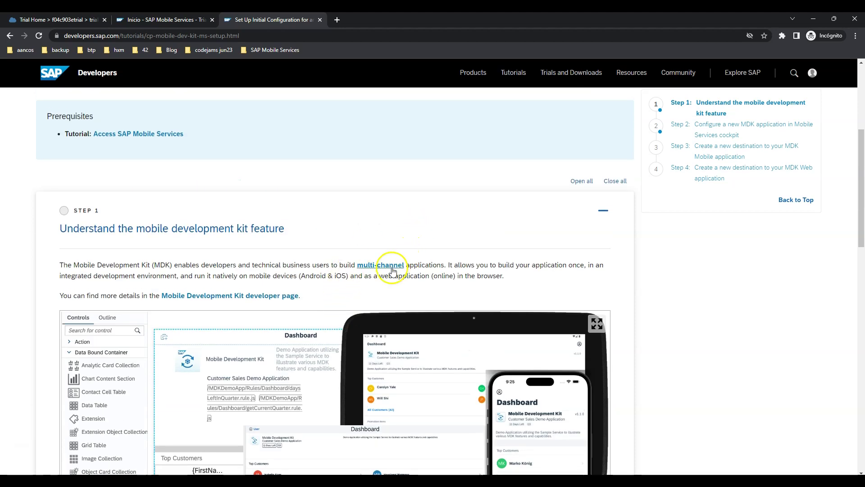
scroll(322, 283, down, 7)
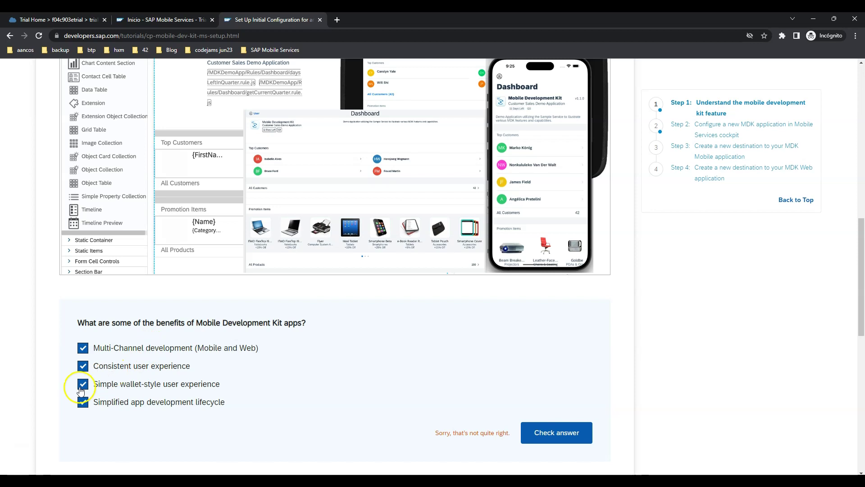
click(83, 384)
click(562, 428)
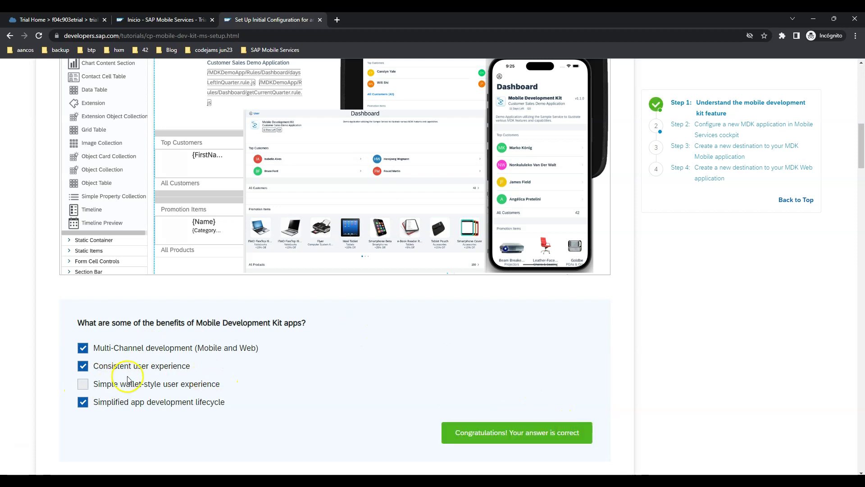
Step: Copy the ID com.sap.mdk.demo from the tutorial's Step 2 and enter it as the ID of a new application in the Mobile Services cockpit
scroll(272, 309, down, 4)
scroll(272, 309, down, 2)
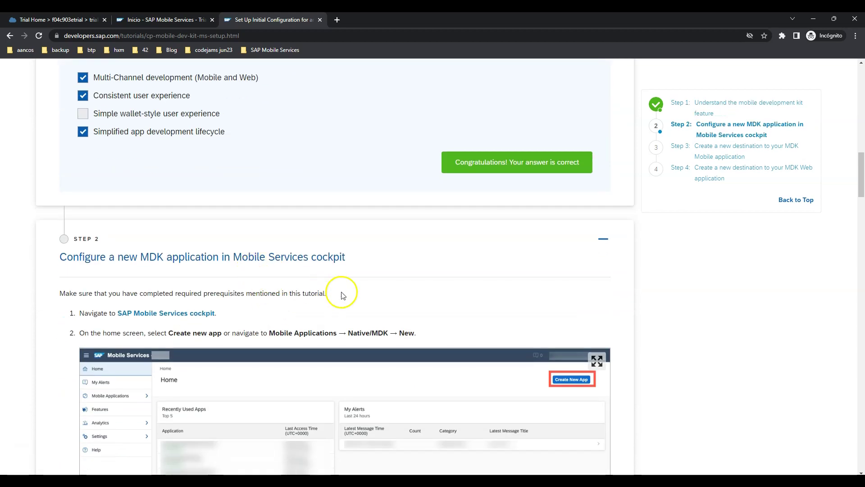
scroll(385, 302, down, 3)
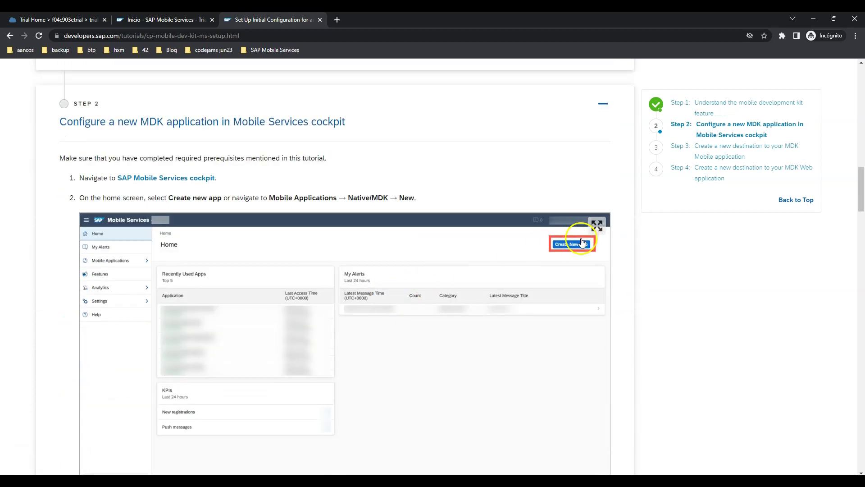
scroll(582, 242, down, 5)
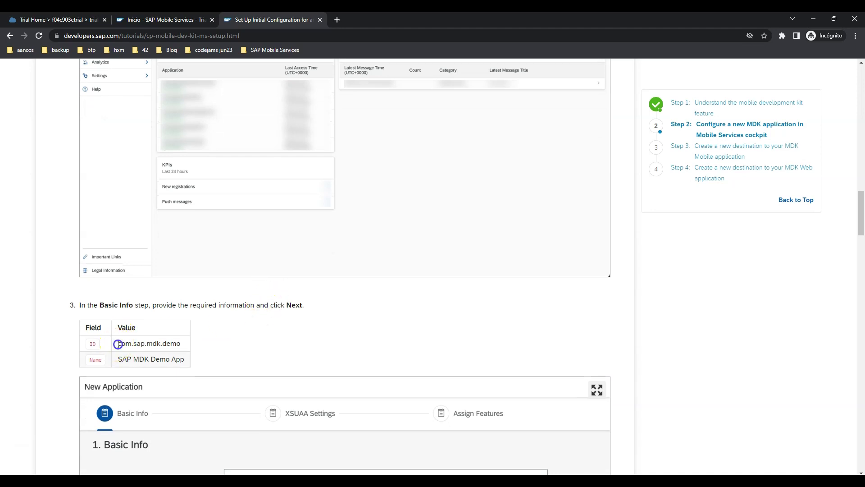
drag(119, 344, 176, 346)
key(ctrl+c)
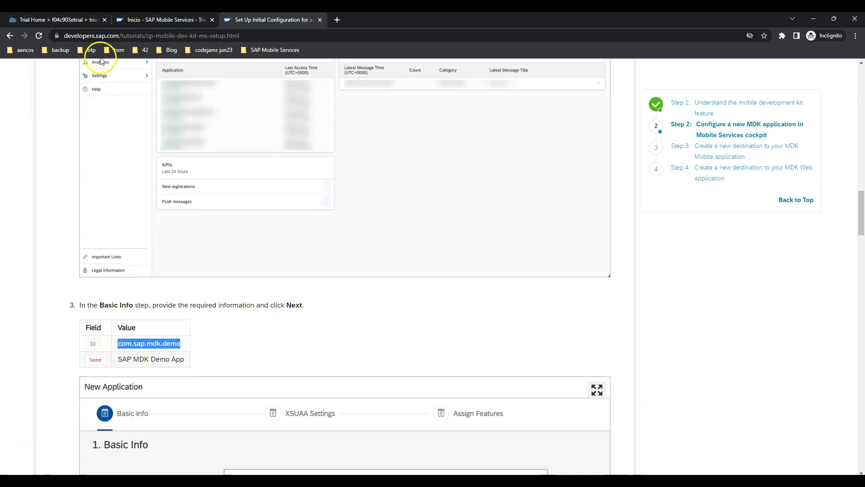
click(166, 20)
click(785, 101)
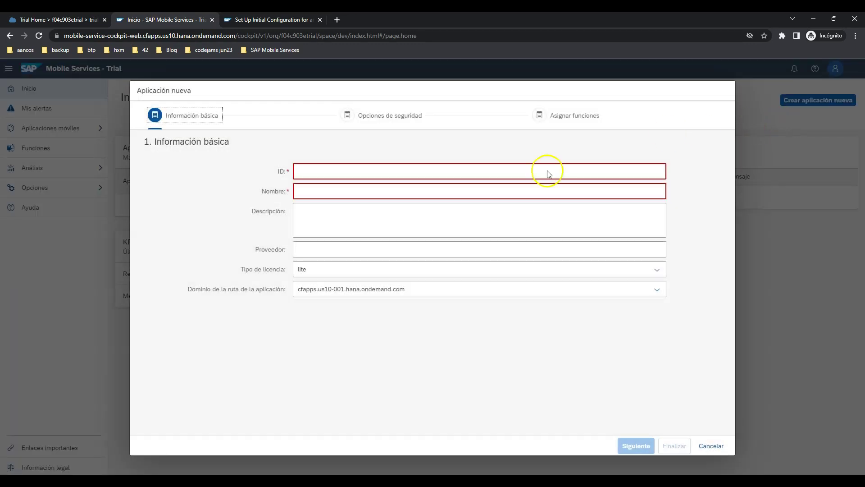
click(337, 172)
key(ctrl+v)
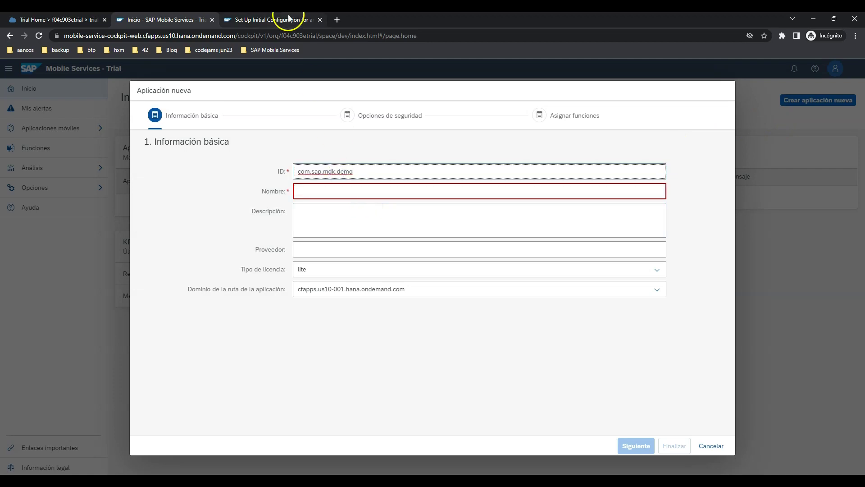
Step: Copy the name SAP MDK Demo App from the tutorial and enter it as the new application's Nombre
click(287, 20)
drag(118, 360, 186, 362)
key(ctrl+c)
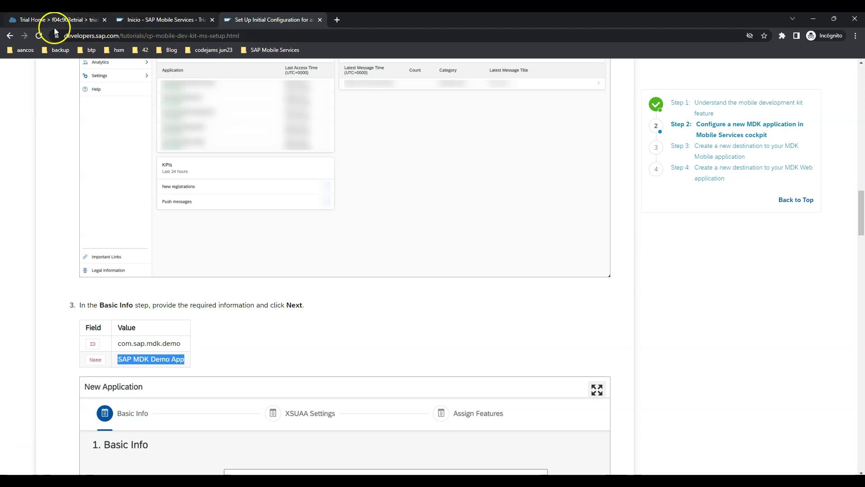
click(146, 19)
key(ctrl+v)
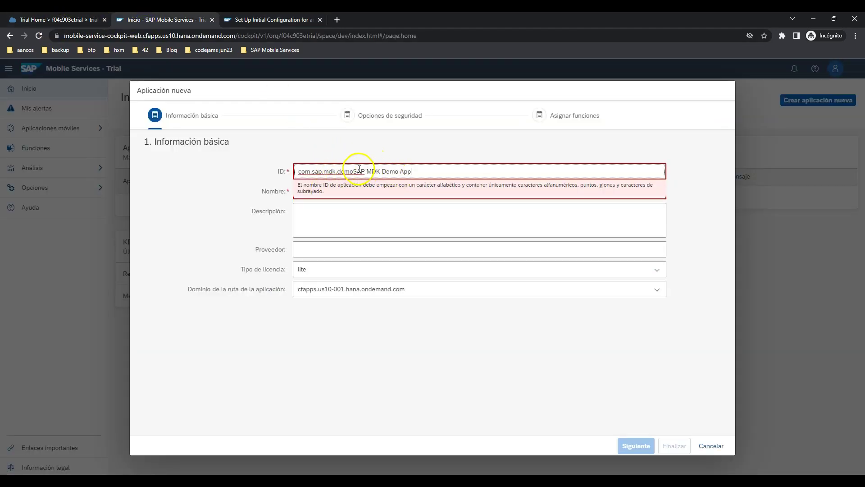
drag(354, 171, 432, 173)
key(ctrl+x)
click(361, 189)
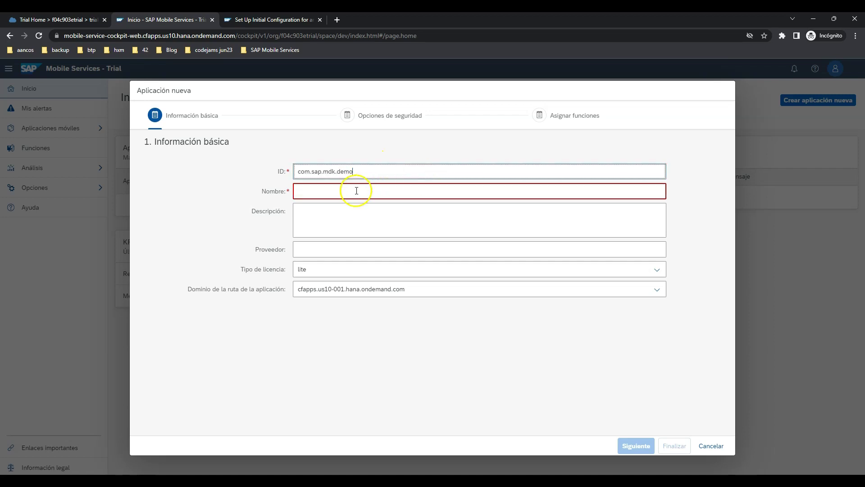
key(ctrl+v)
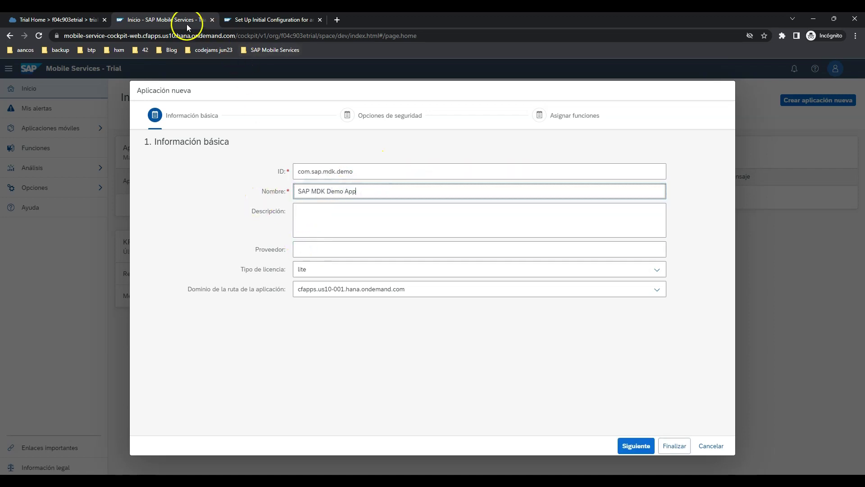
Step: Following the tutorial's XSUAA instructions, set the new application's Servidor XSUAA to Instancia predeterminada and proceed to assigning features
click(250, 20)
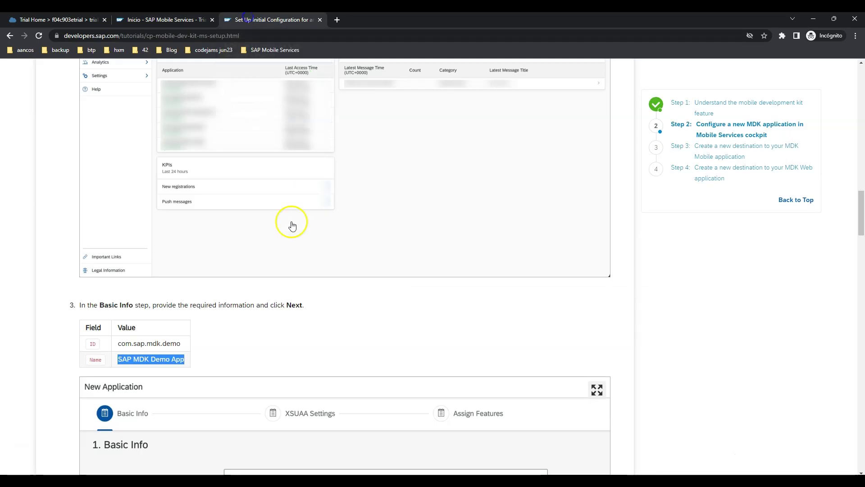
scroll(290, 257, down, 8)
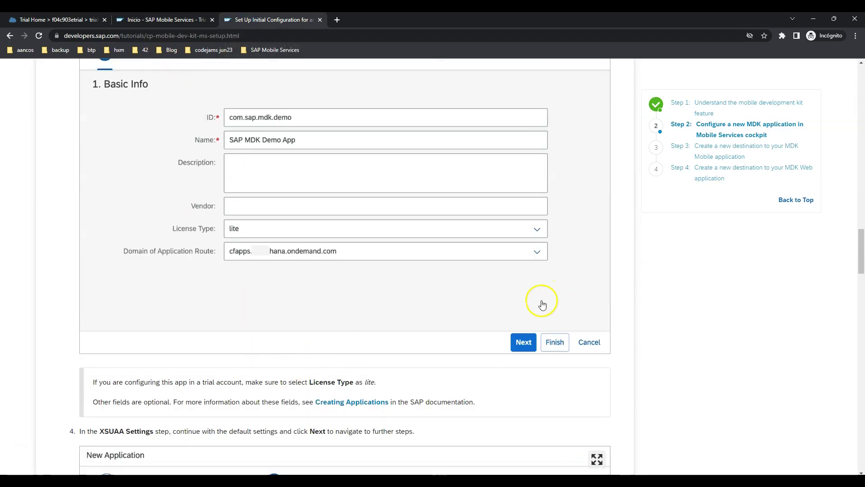
scroll(318, 349, down, 1)
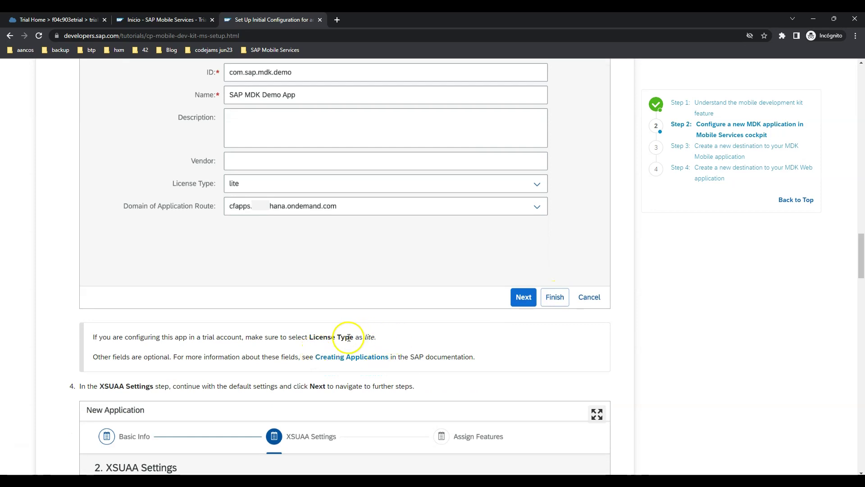
scroll(334, 310, down, 1)
scroll(356, 293, down, 4)
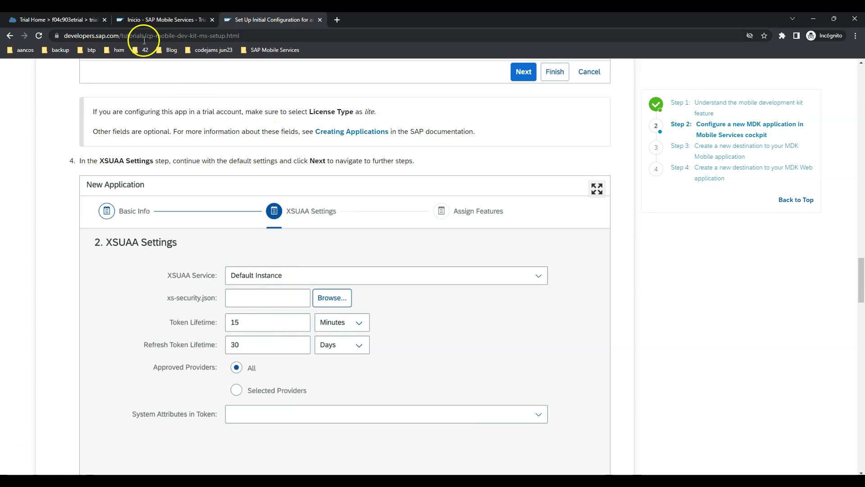
click(148, 19)
click(645, 445)
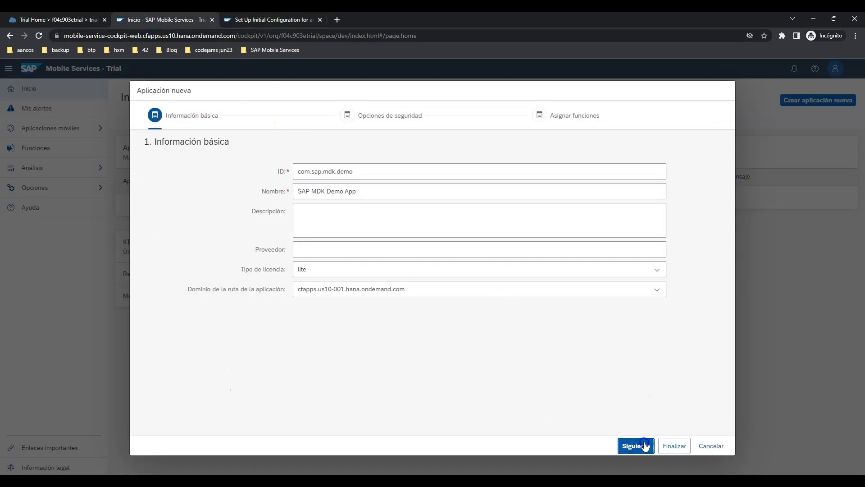
click(659, 195)
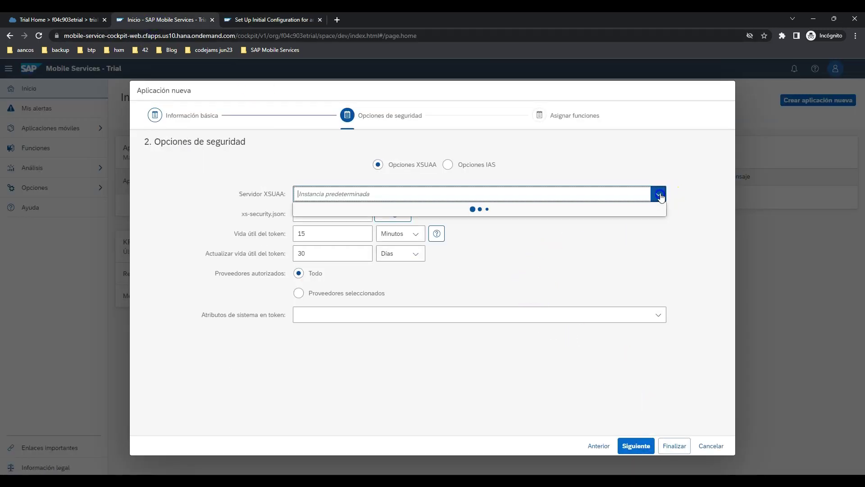
click(389, 209)
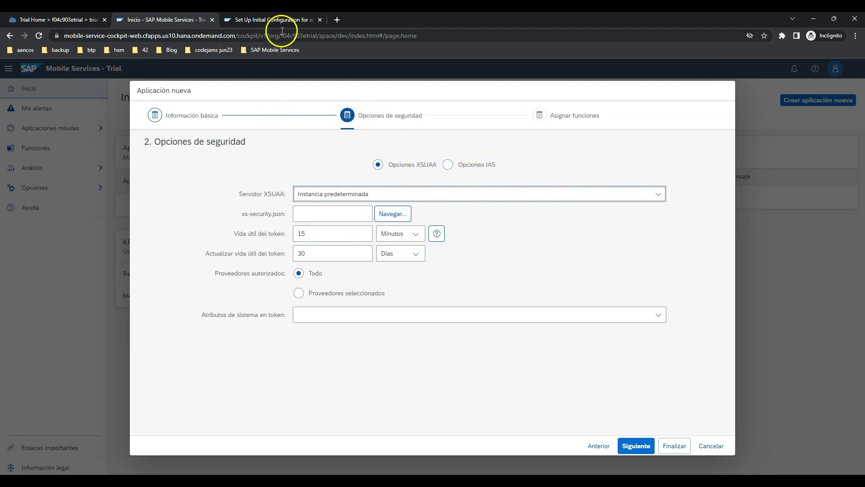
click(643, 445)
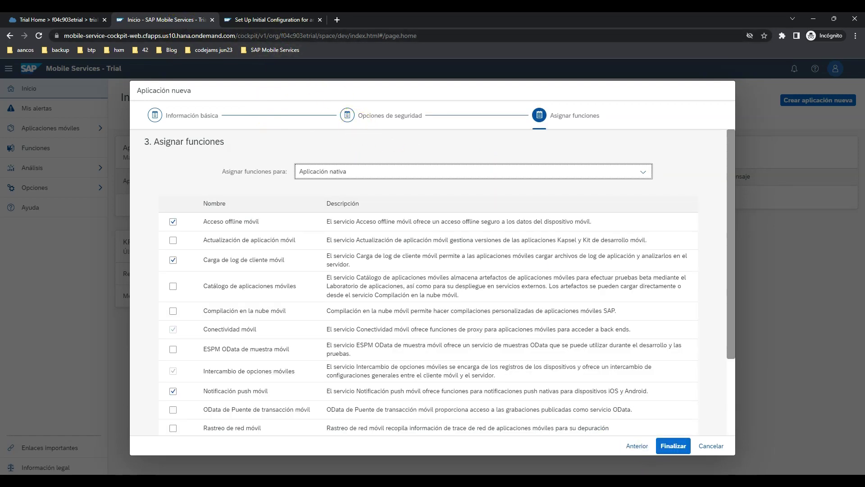
Step: Consult the tutorial's Assign Features instructions and assign the new application's features for Aplicación de kit de desarrollo móvil
click(255, 21)
scroll(319, 273, down, 8)
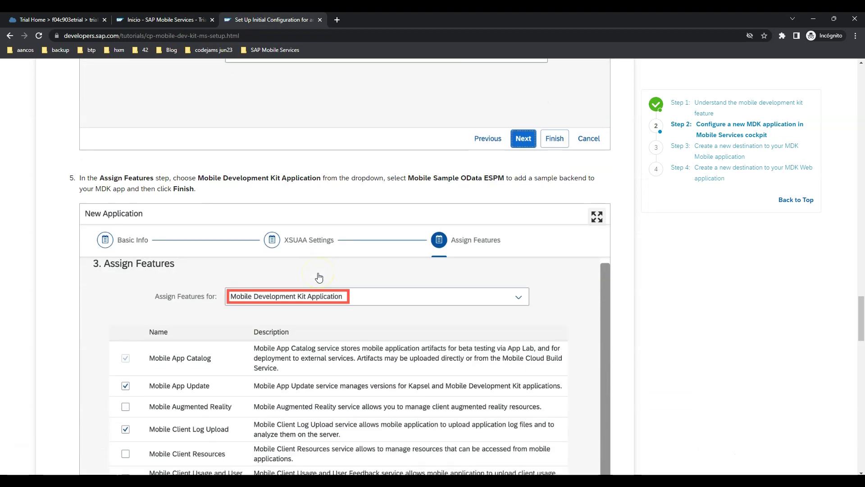
scroll(318, 276, down, 2)
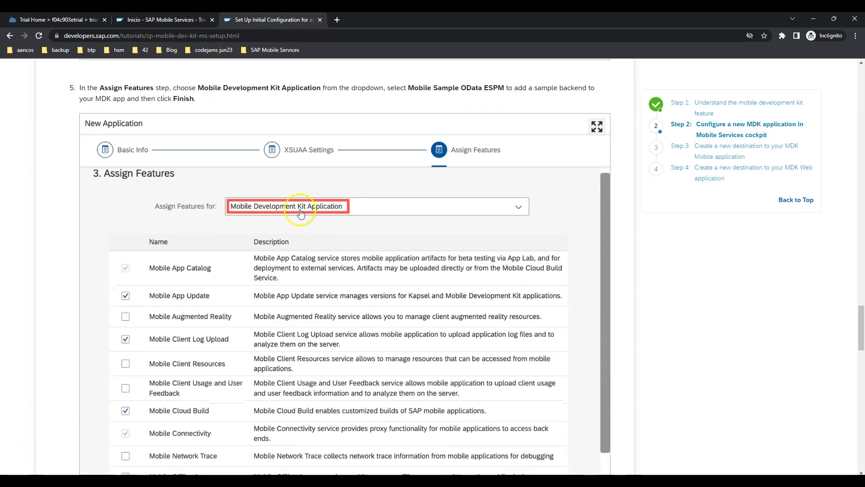
click(145, 20)
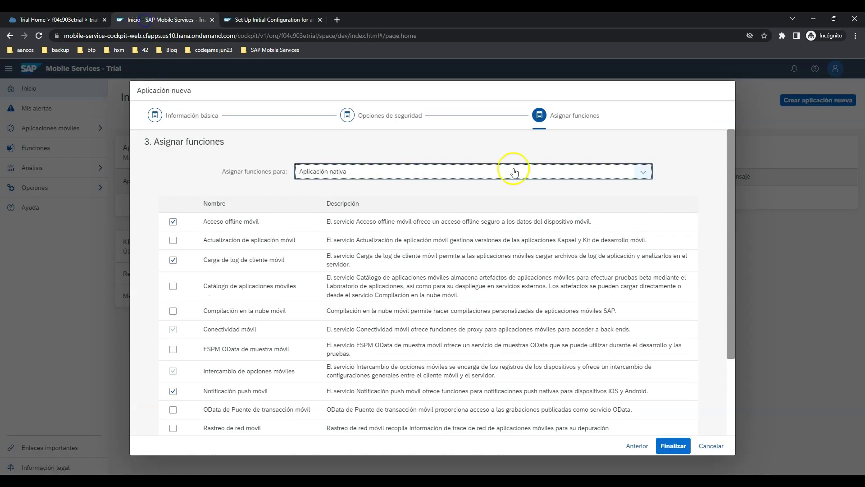
click(643, 171)
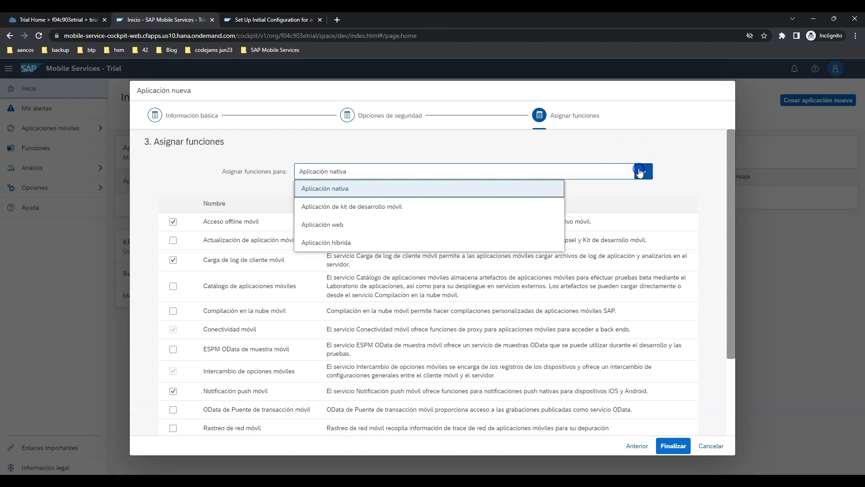
click(396, 209)
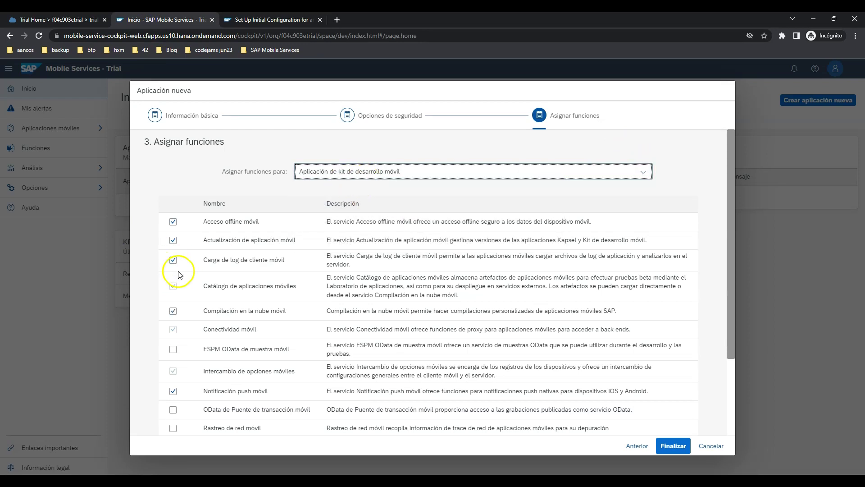
Step: Check the tutorial's required features and enable ESPM OData de muestra móvil for the new application
scroll(255, 289, down, 3)
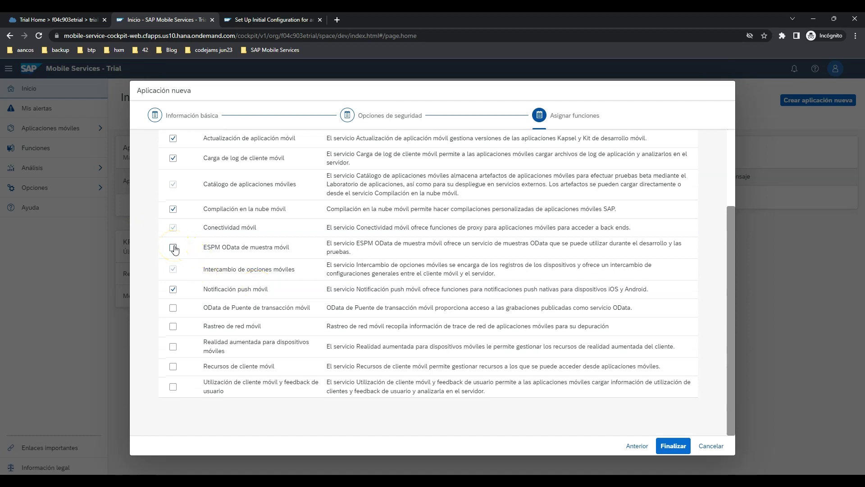
click(251, 19)
scroll(279, 231, down, 4)
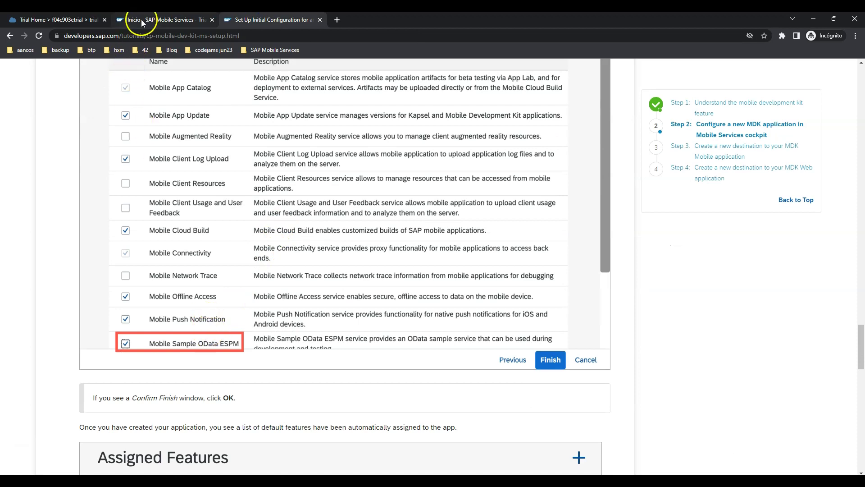
click(194, 19)
click(173, 248)
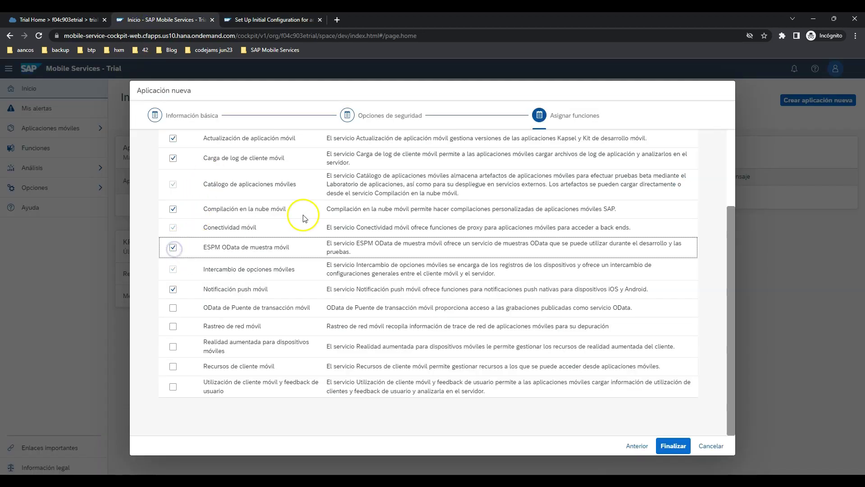
Step: Review the tutorial's assigned features list and answer the configuration tool question with Mobile Services cockpit, submitting the answer
click(256, 19)
scroll(326, 246, down, 2)
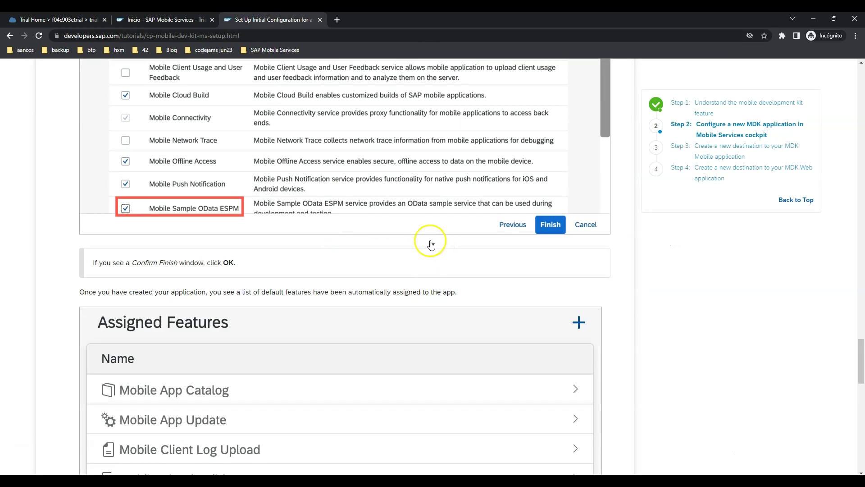
scroll(403, 258, down, 6)
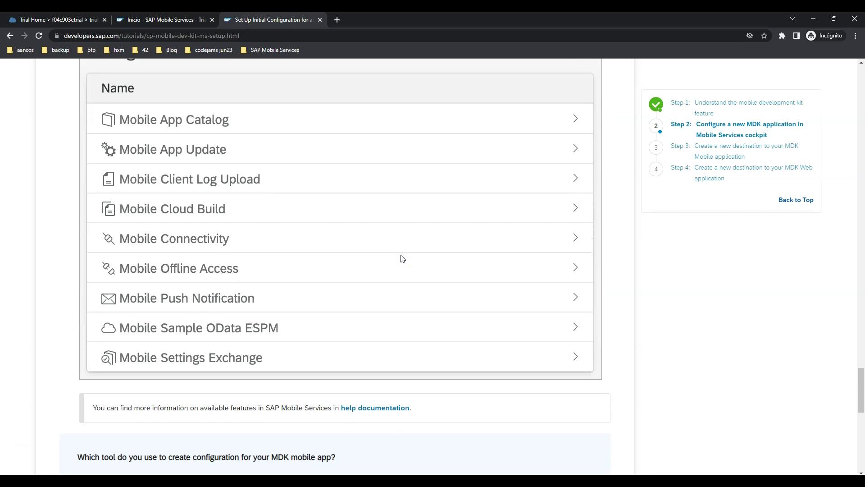
scroll(382, 251, up, 2)
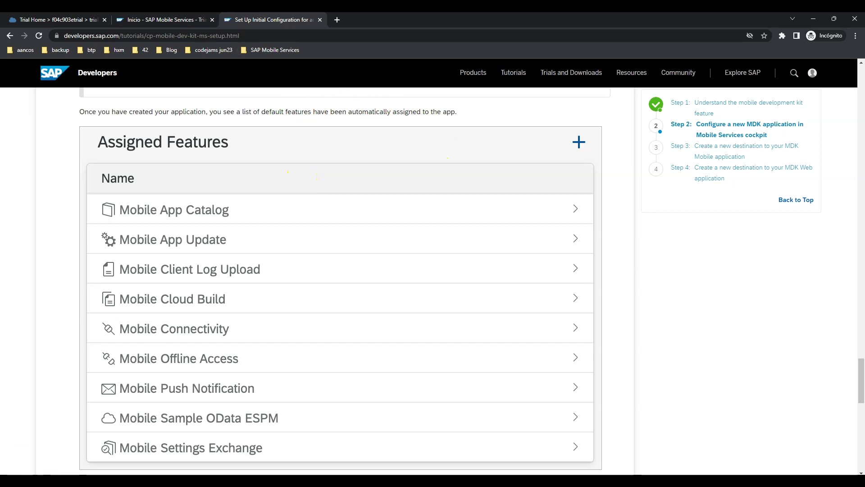
scroll(315, 144, down, 5)
scroll(329, 152, down, 1)
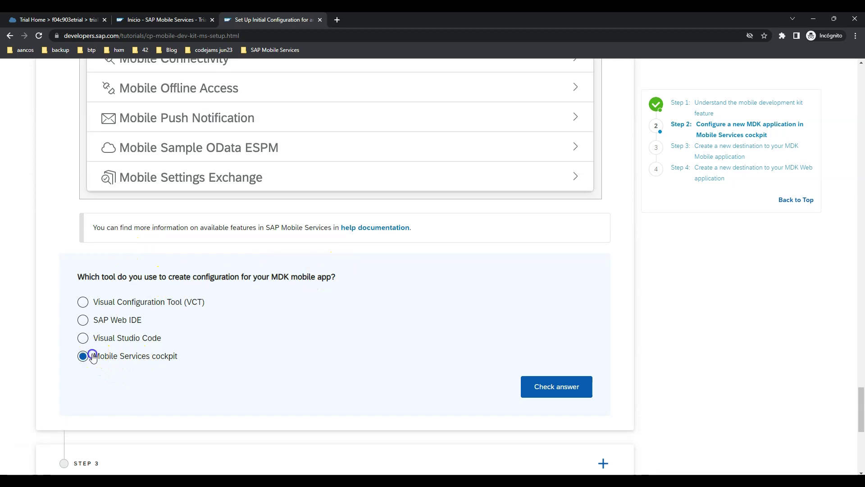
click(551, 386)
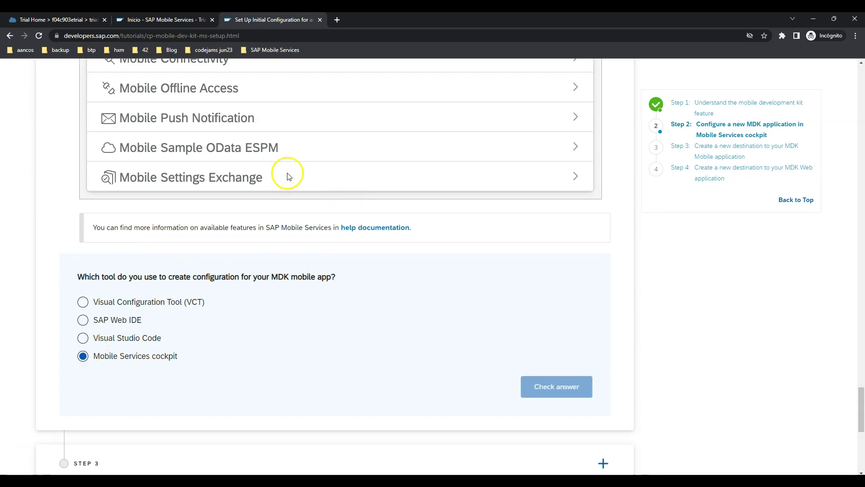
Step: Look over the start of the tutorial's Step 3, then finish creating the new application in the Mobile Services cockpit
scroll(240, 225, down, 7)
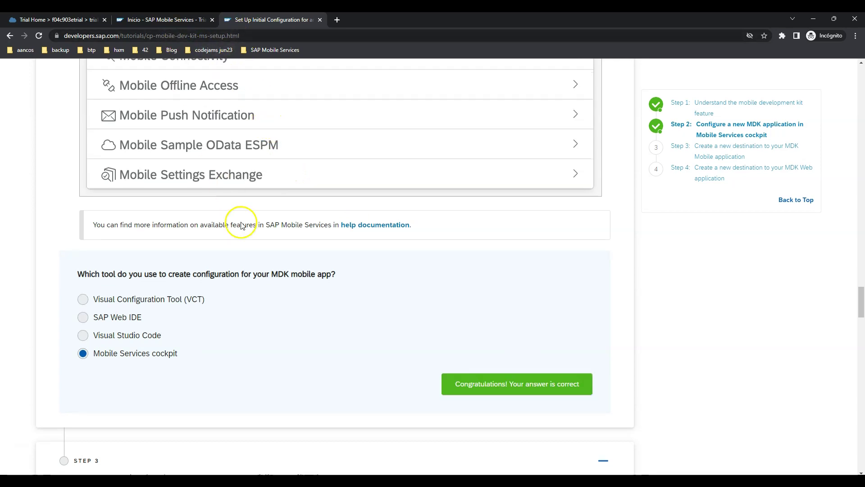
scroll(241, 228, down, 1)
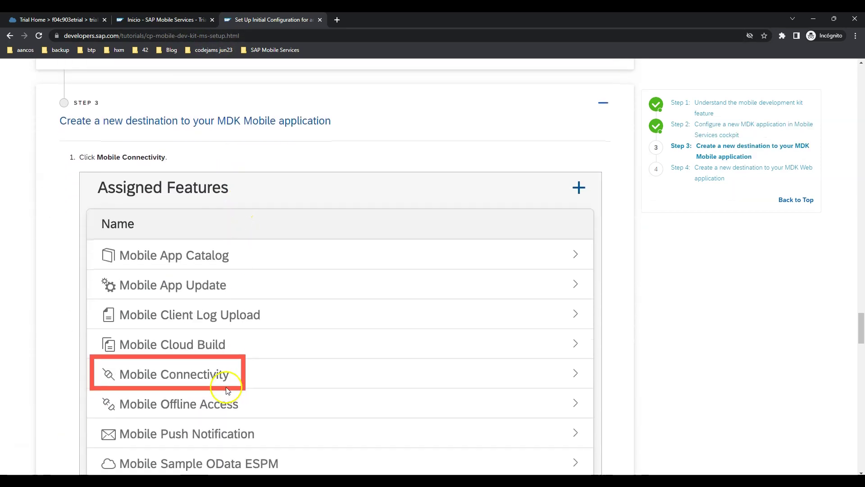
click(154, 20)
click(670, 446)
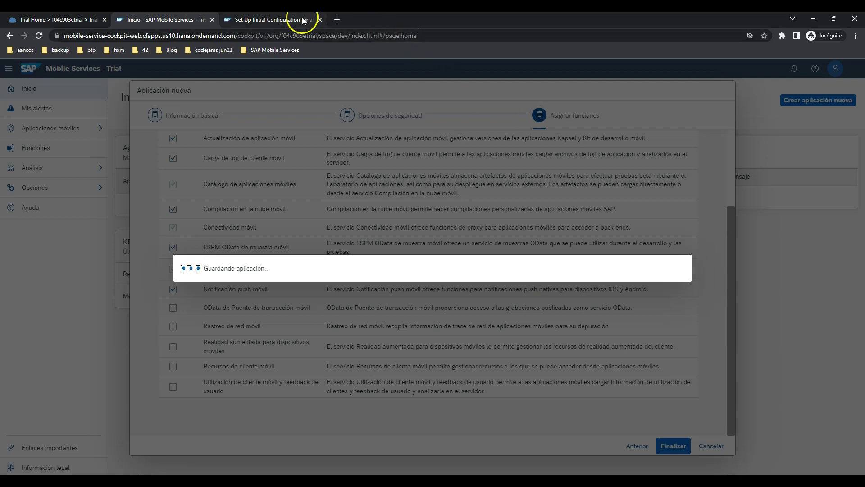
Step: Read the tutorial's Step 3 instructions on Mobile Connectivity, copying the existing destination URL and filling in the new destination's Basic Info
click(279, 20)
scroll(256, 231, down, 4)
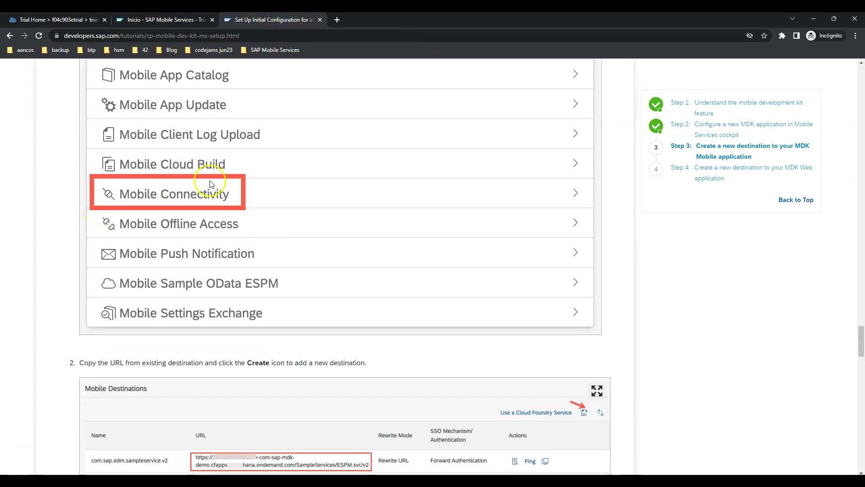
scroll(314, 340, down, 4)
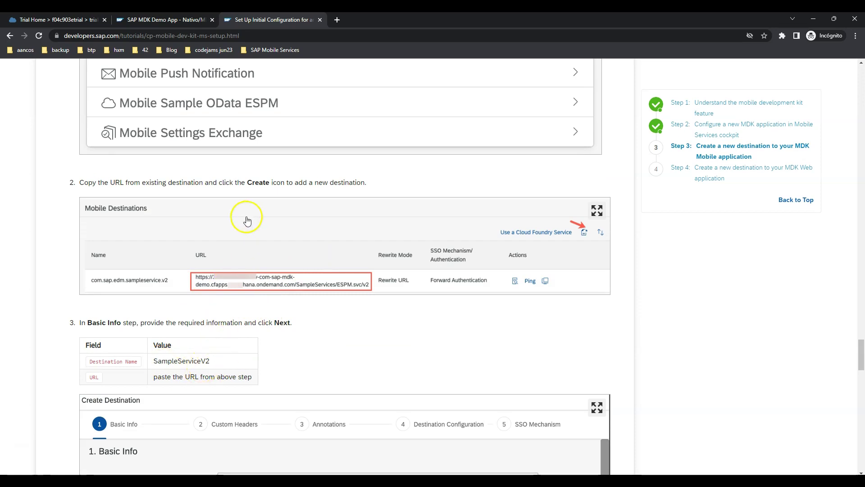
scroll(246, 217, up, 4)
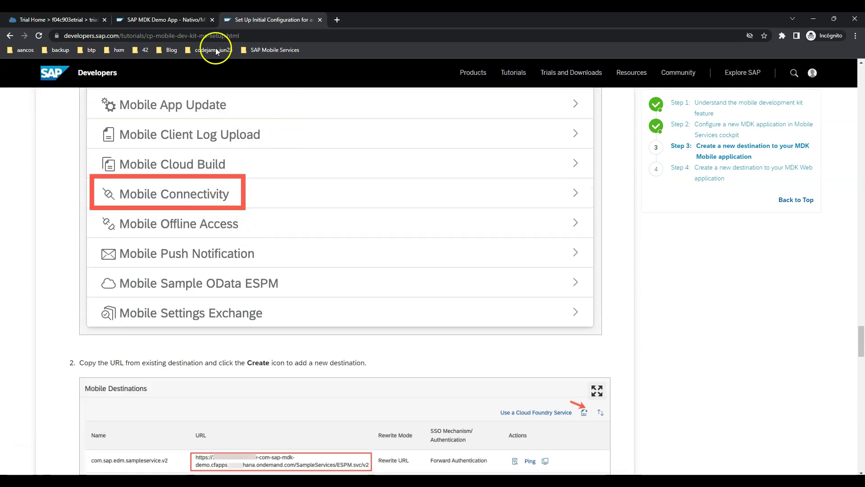
click(181, 26)
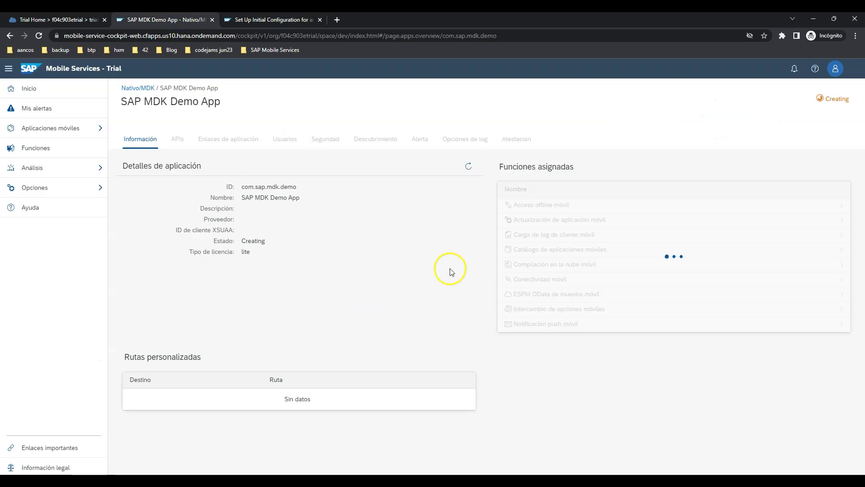
click(263, 20)
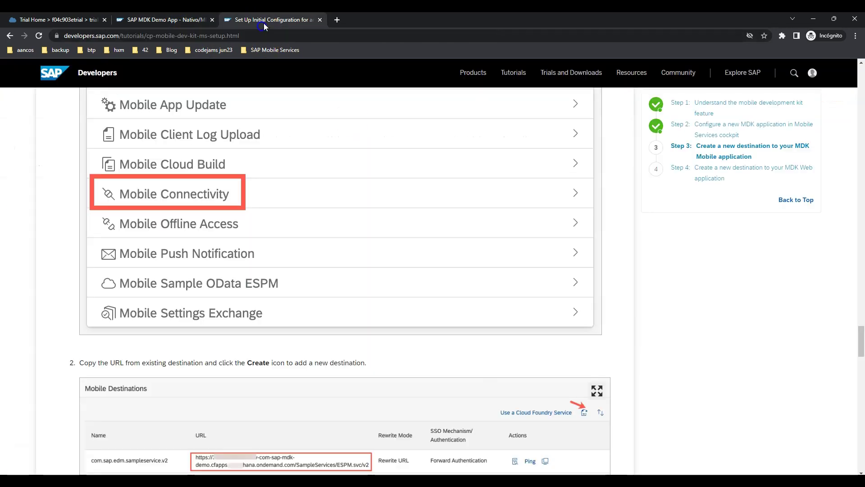
scroll(276, 247, down, 5)
scroll(277, 248, down, 4)
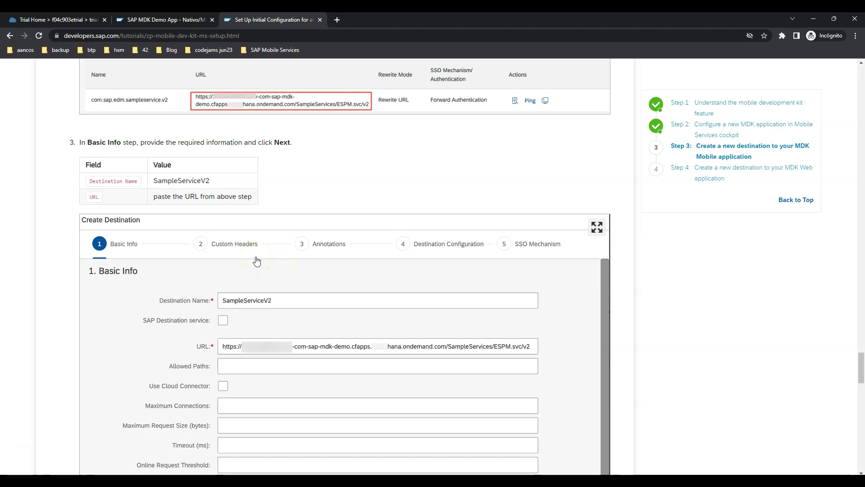
scroll(255, 261, down, 5)
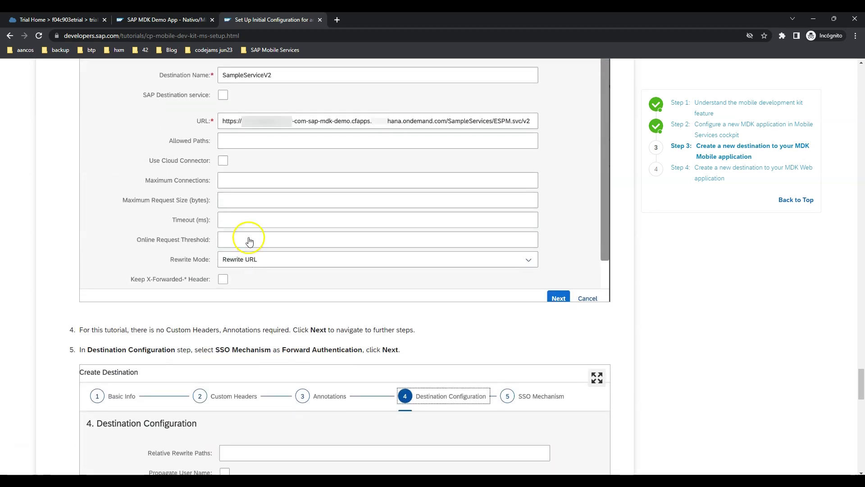
scroll(250, 242, up, 7)
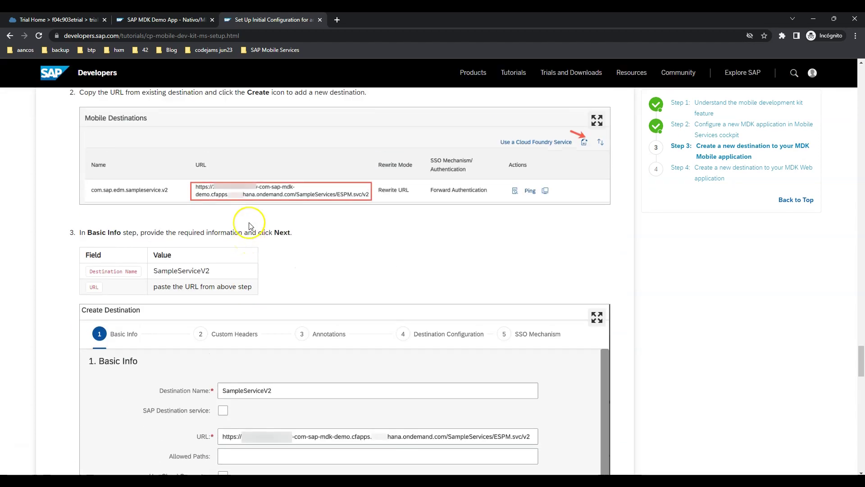
scroll(251, 226, up, 1)
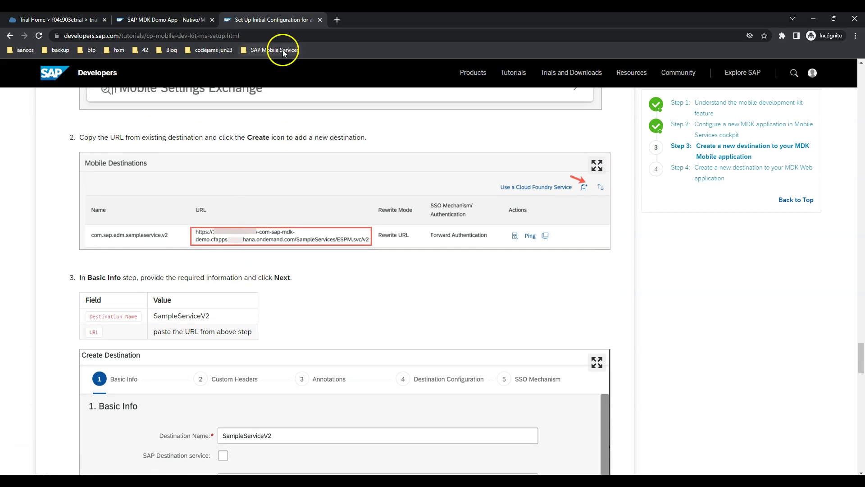
Step: Check the creation status of SAP MDK Demo App and refresh its application details
click(170, 20)
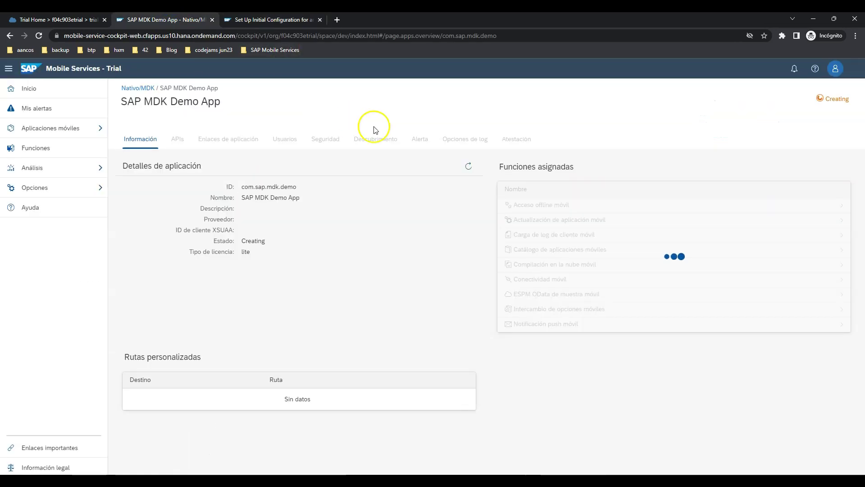
click(245, 19)
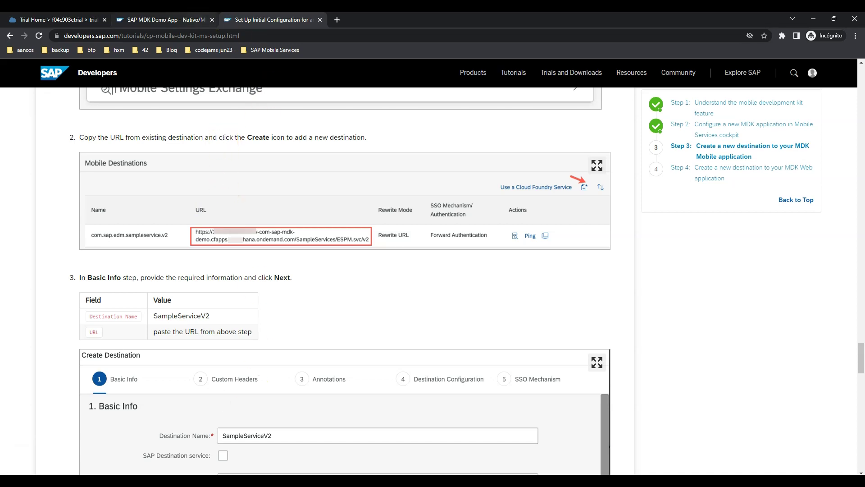
click(198, 20)
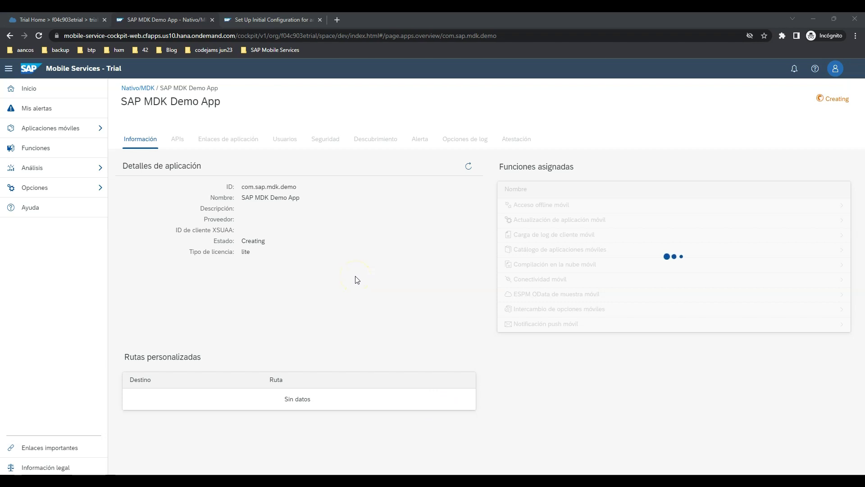
click(469, 166)
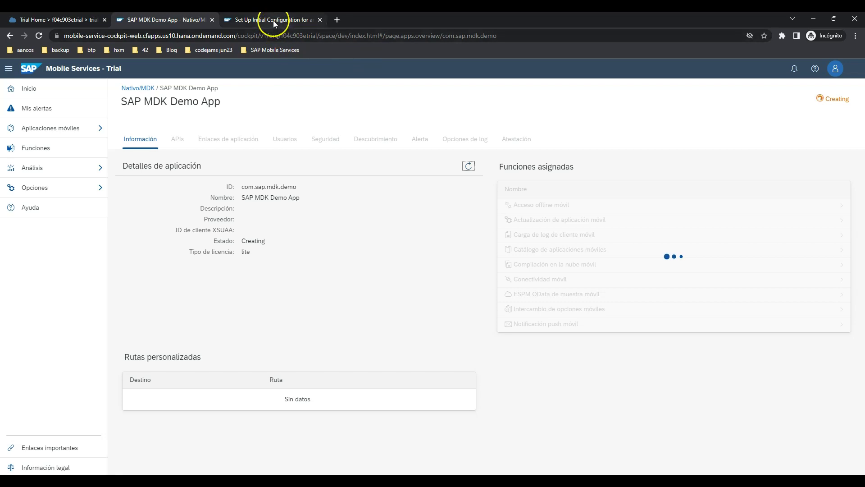
mouse_move(274, 20)
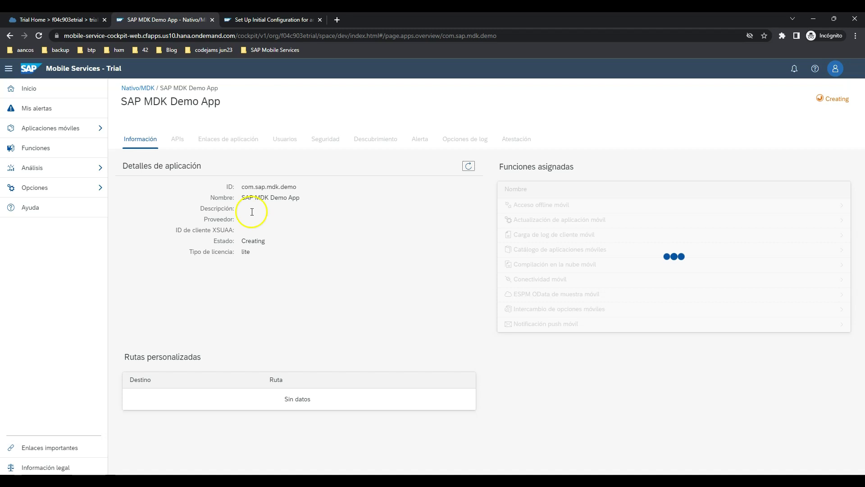
Step: Switch to SAP BTP Cockpit, examine the trial subaccount's role collections and go back to its overview
click(80, 19)
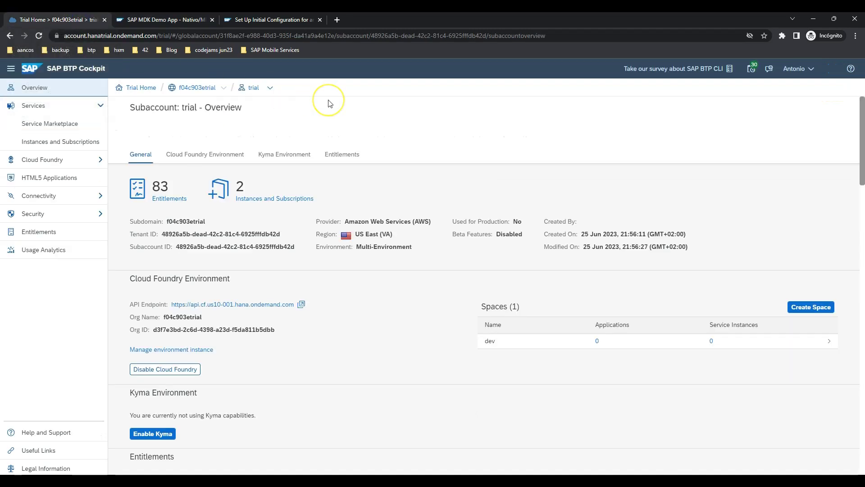
click(59, 214)
click(61, 250)
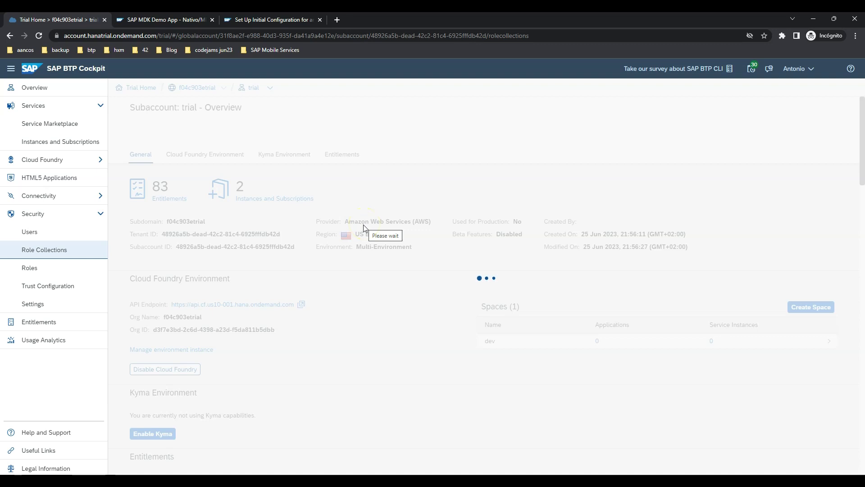
click(353, 238)
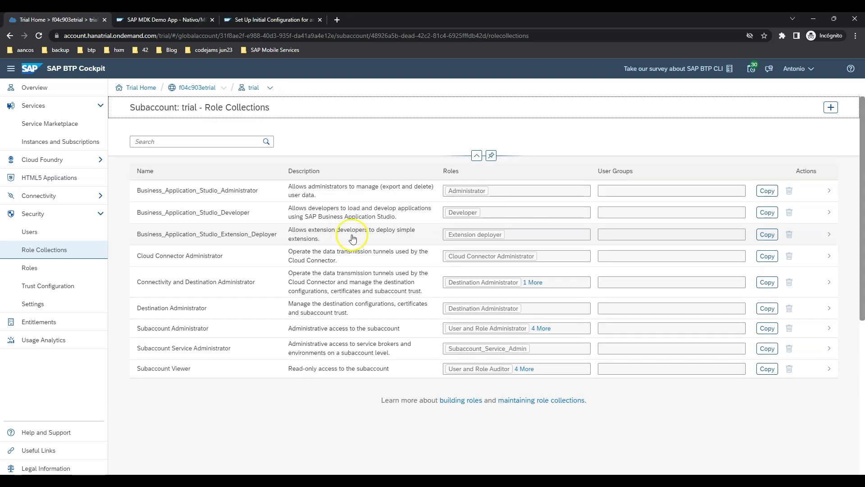
click(197, 203)
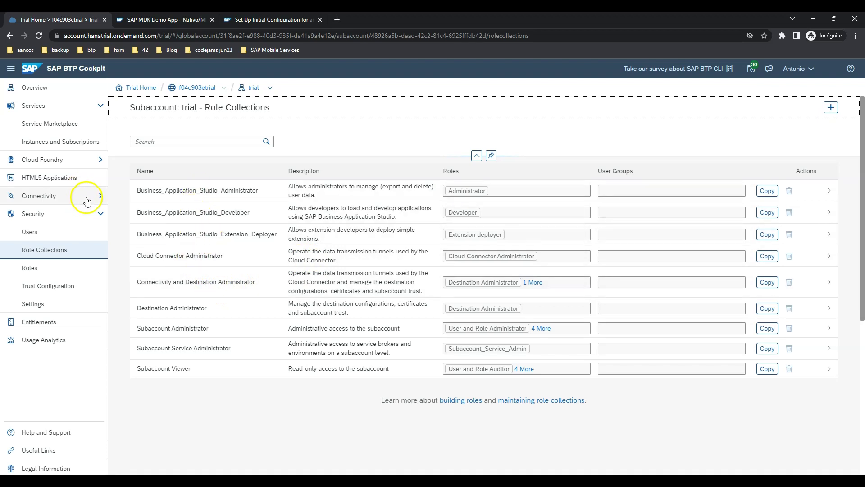
click(96, 215)
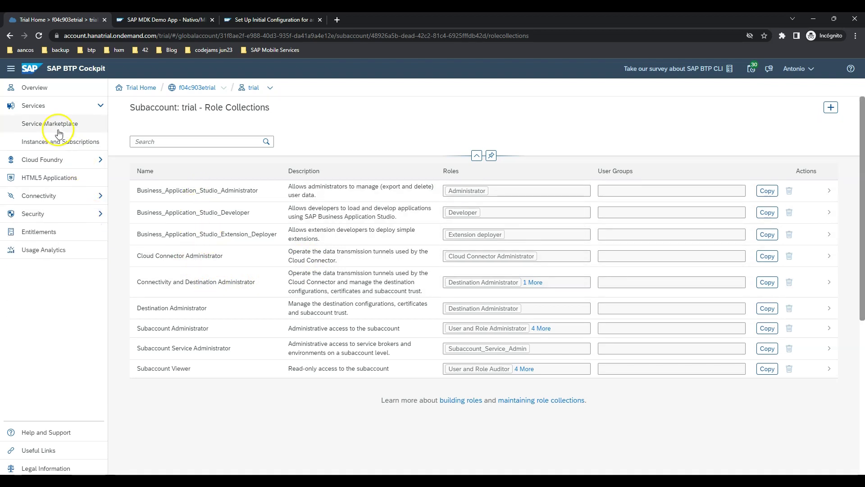
click(60, 92)
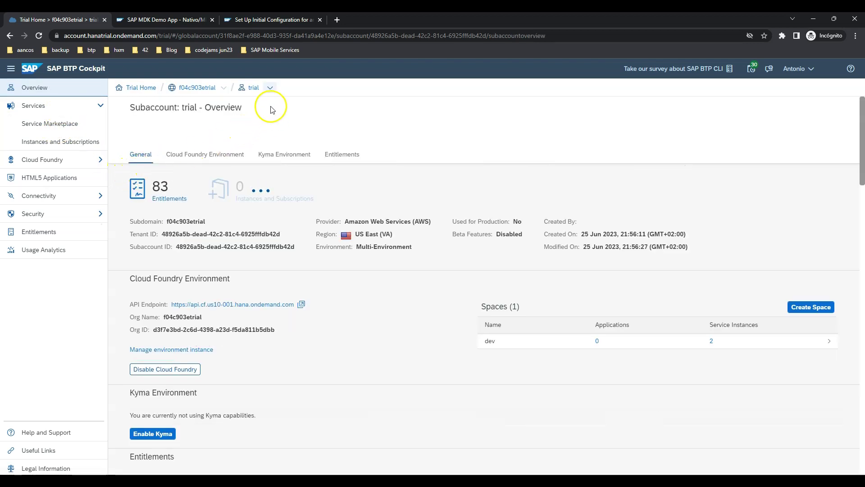
Step: Following the tutorial's Step 3, open the Conectividad móvil feature of SAP MDK Demo App in the Mobile Services cockpit
click(190, 22)
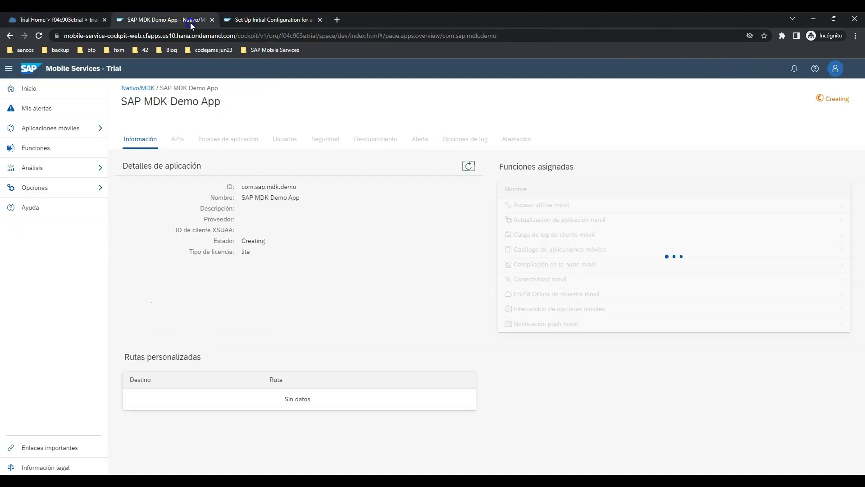
click(819, 122)
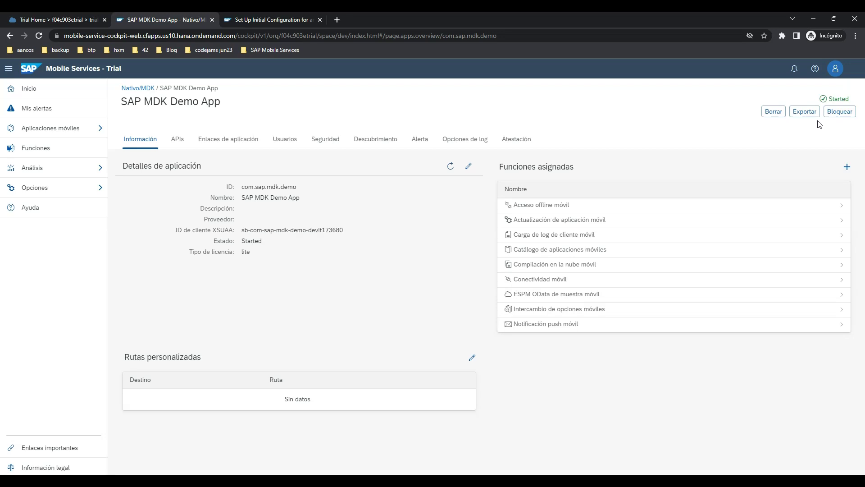
click(249, 25)
scroll(272, 198, up, 4)
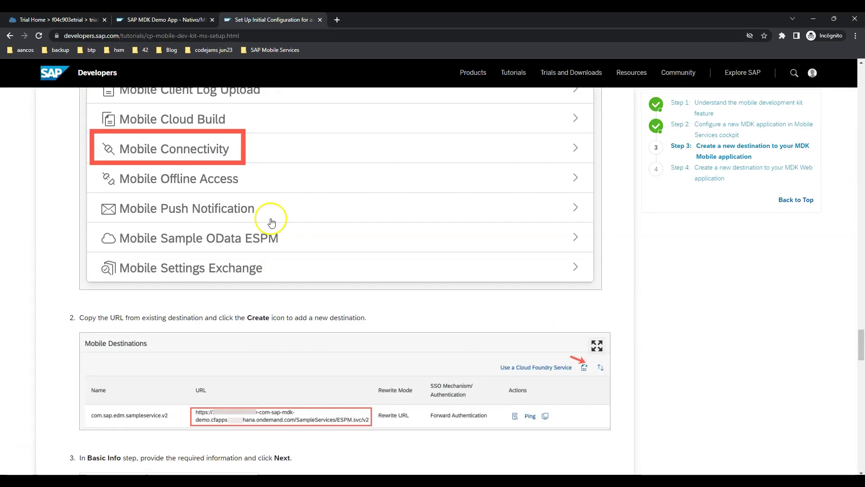
click(146, 25)
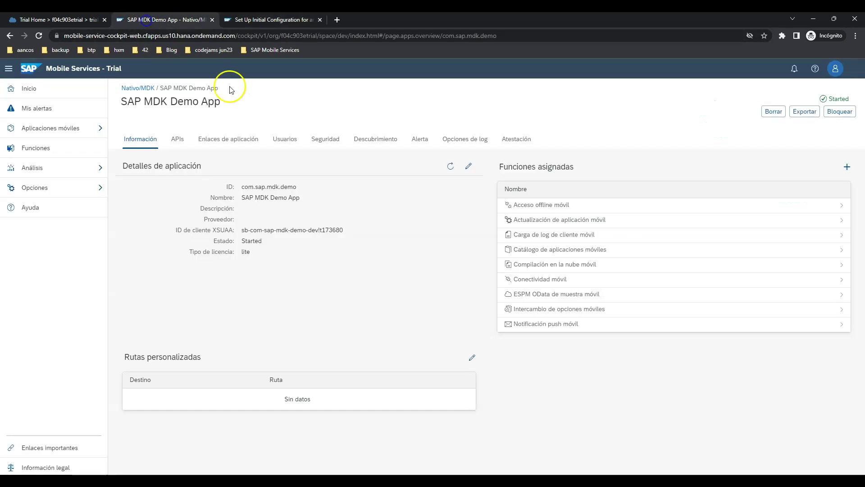
click(546, 280)
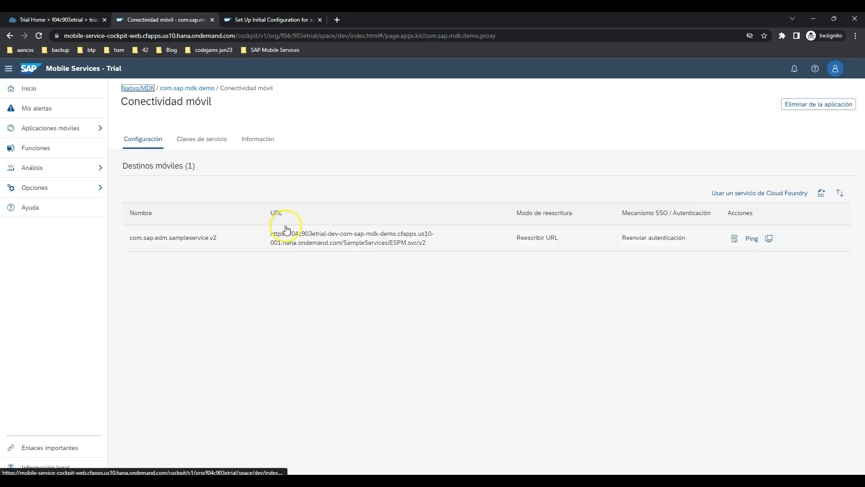
Step: Copy the URL of the com.sap.edm.sampleservice.v2 destination and paste it into an empty Notepad++ document
drag(268, 236, 438, 247)
key(ctrl+c)
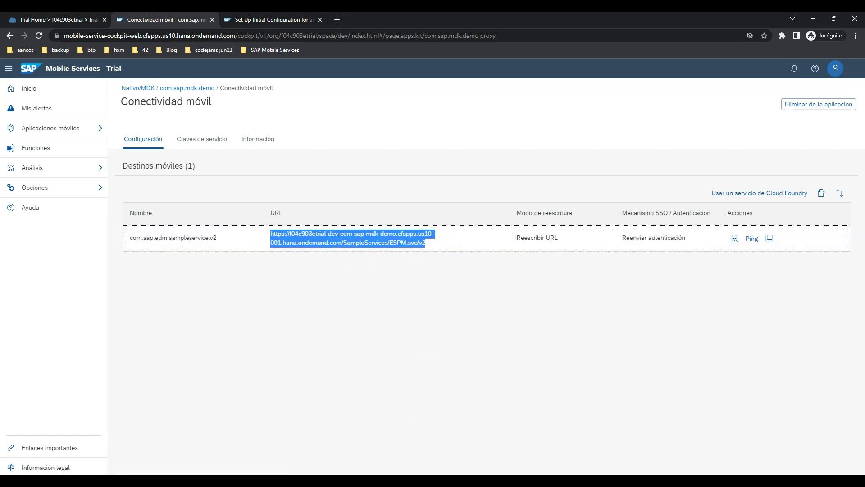
key(alt+Tab)
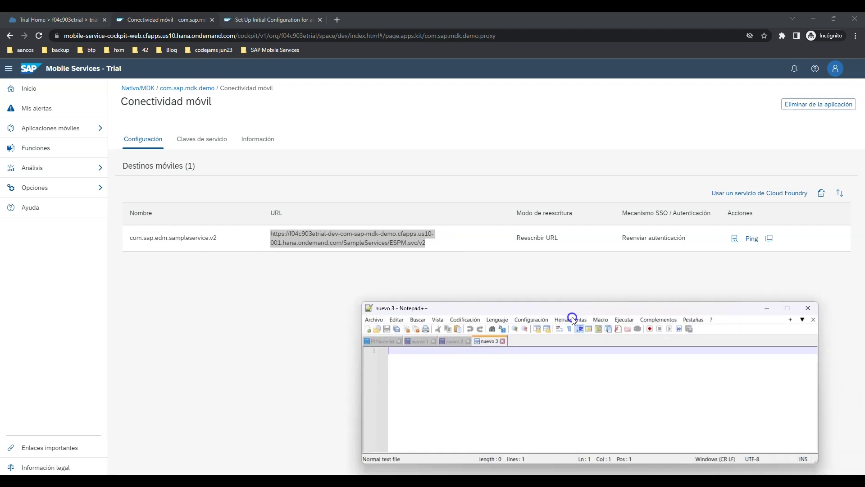
key(ctrl+v)
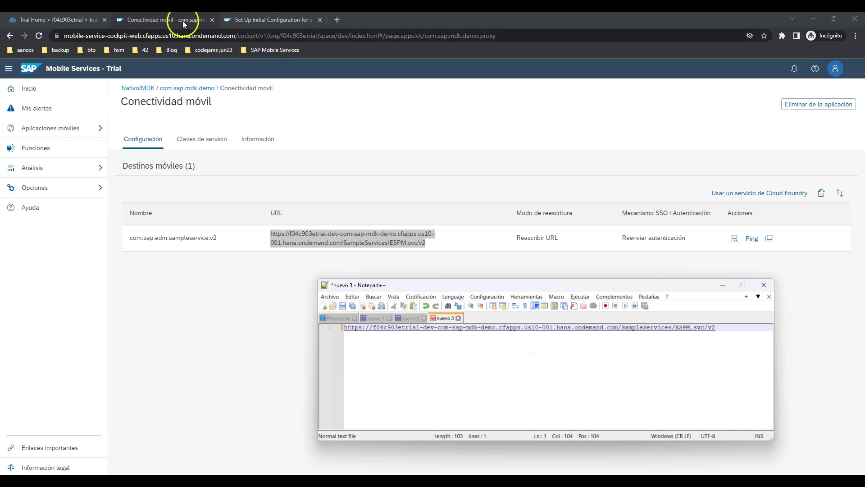
Step: Copy the destination name from the tutorial and start a new mobile destination named SampleServiceV2 in Conectividad móvil
click(252, 20)
scroll(215, 194, down, 3)
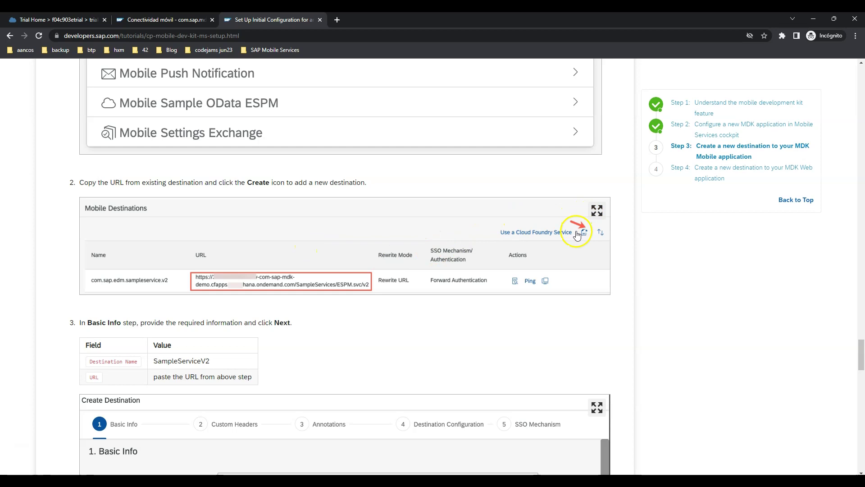
drag(210, 361, 155, 360)
key(ctrl+c)
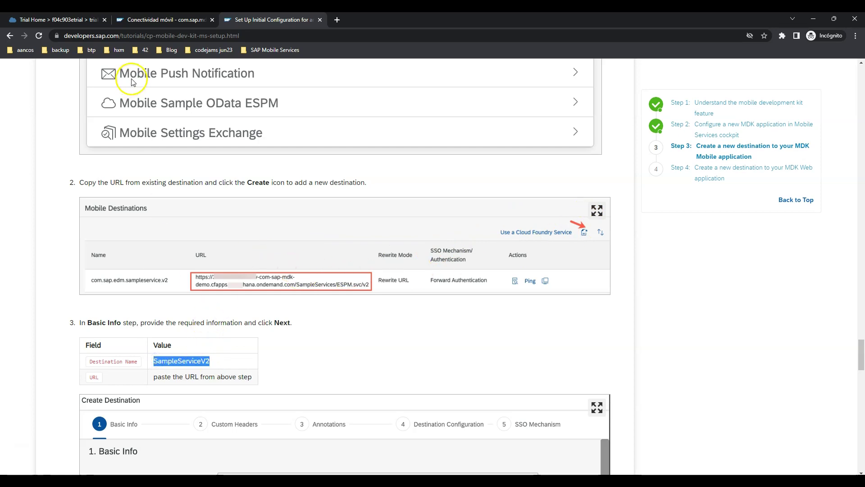
click(153, 19)
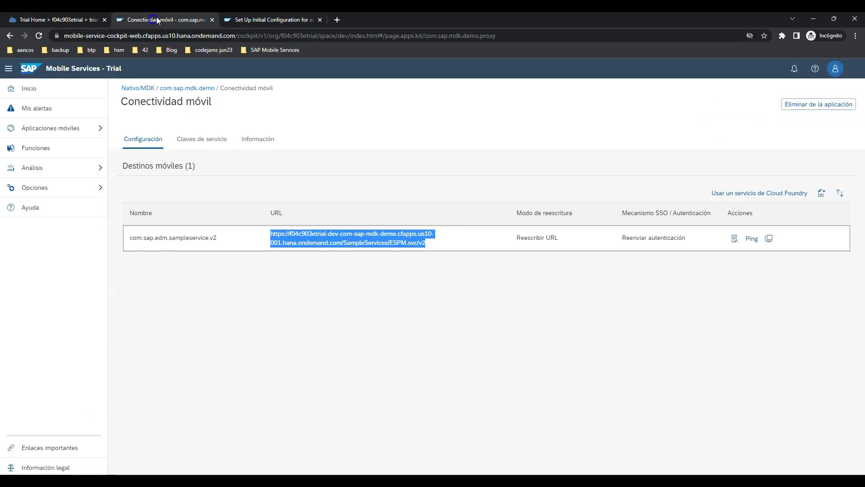
click(822, 193)
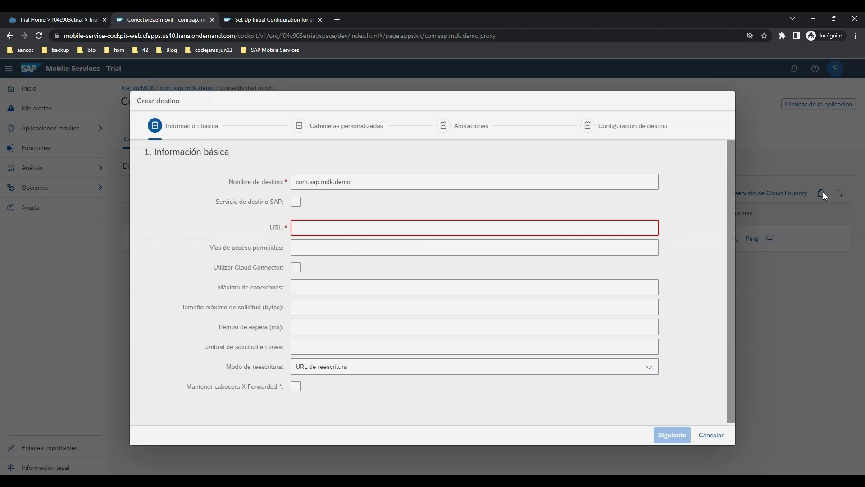
click(311, 185)
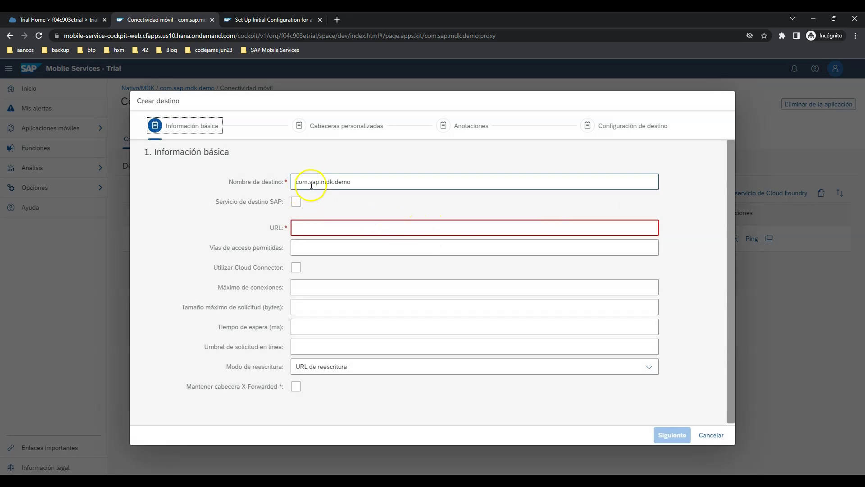
key(ctrl+a)
key(ctrl+v)
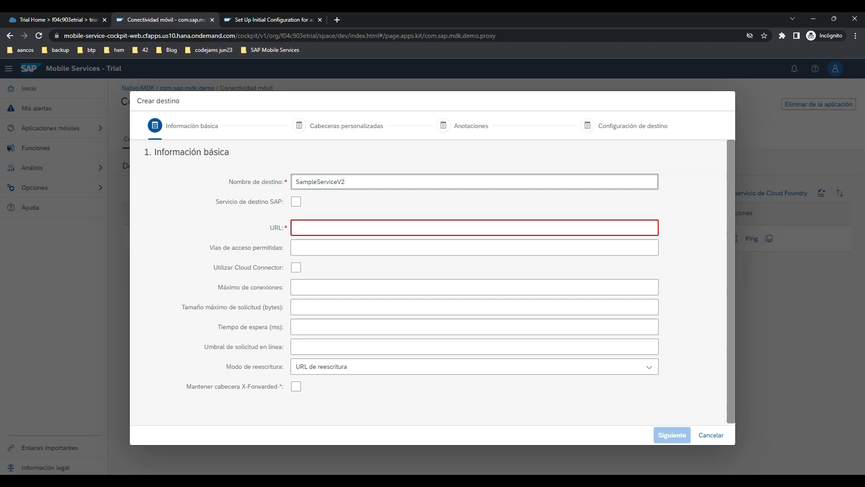
Step: Set the new destination's URL to the ESPM.svc/v2 address saved in the Notepad++ document
key(alt+Tab)
drag(739, 326, 328, 328)
key(ctrl+c)
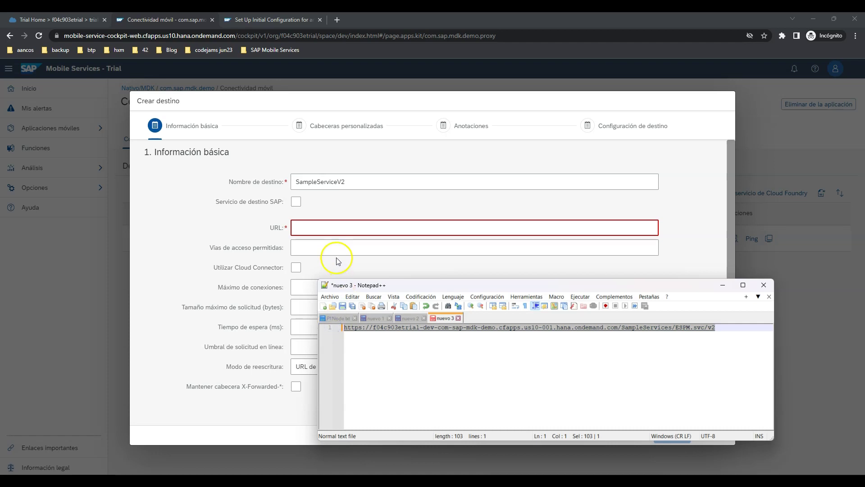
click(319, 228)
key(ctrl+v)
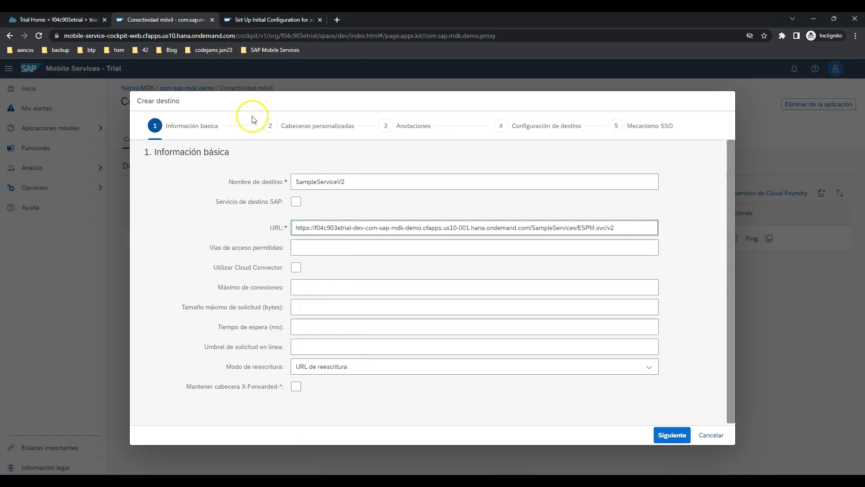
Step: Following the tutorial, leave custom headers and annotations empty and set the destination's SSO mechanism to Reenviar autenticación
click(248, 20)
scroll(280, 261, down, 3)
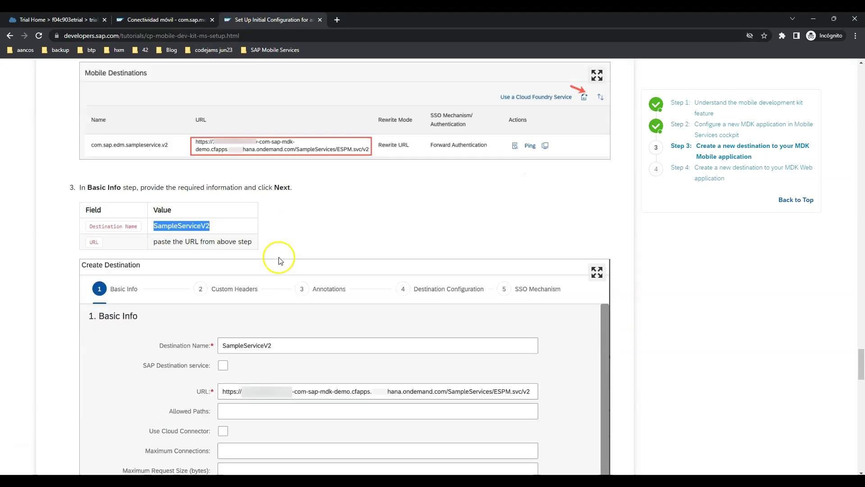
scroll(280, 261, down, 1)
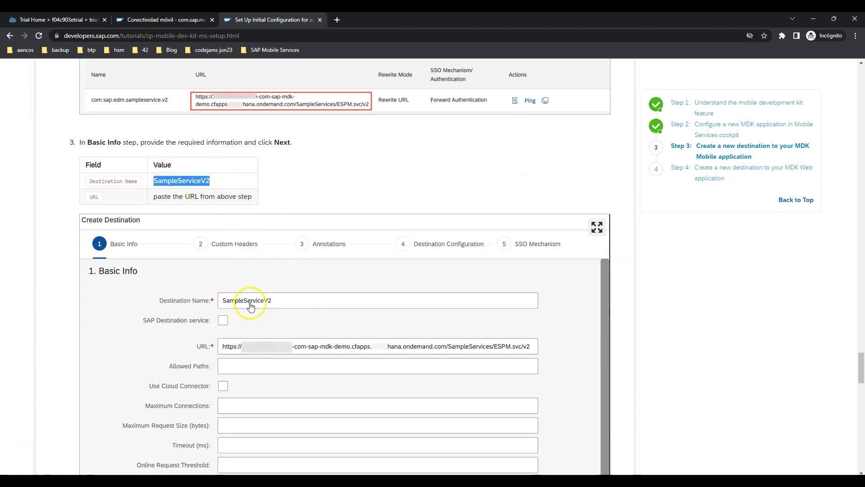
scroll(251, 306, down, 3)
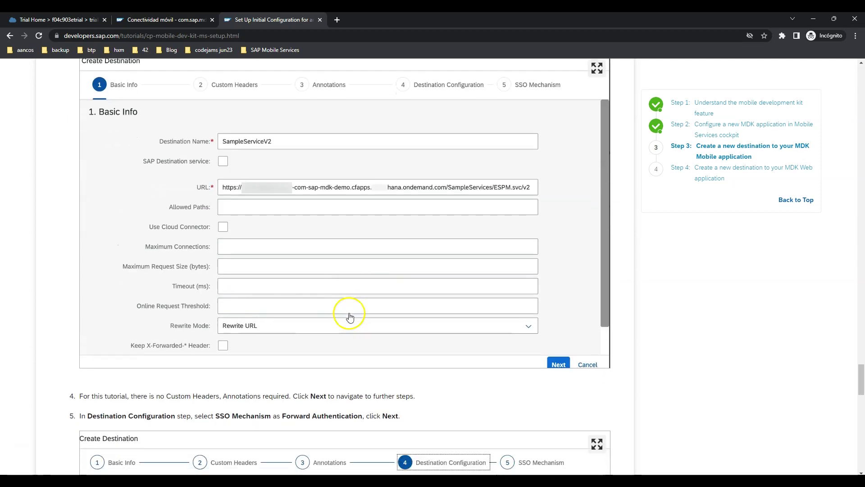
scroll(350, 317, down, 3)
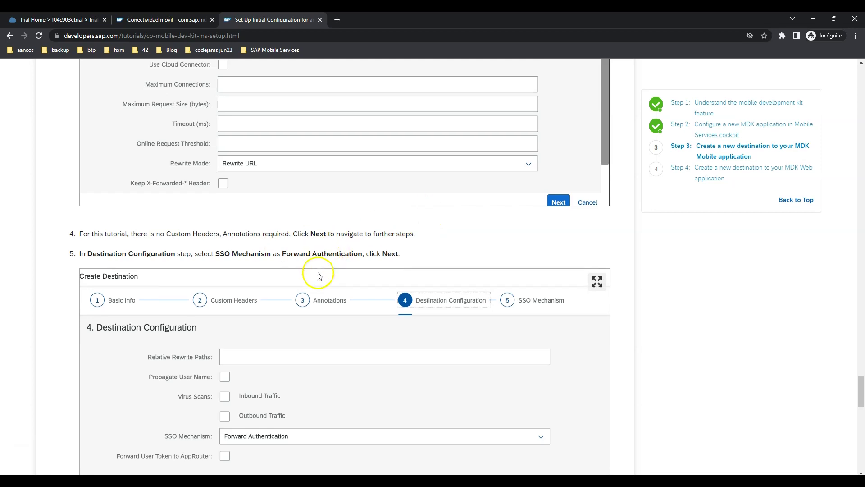
scroll(318, 276, down, 2)
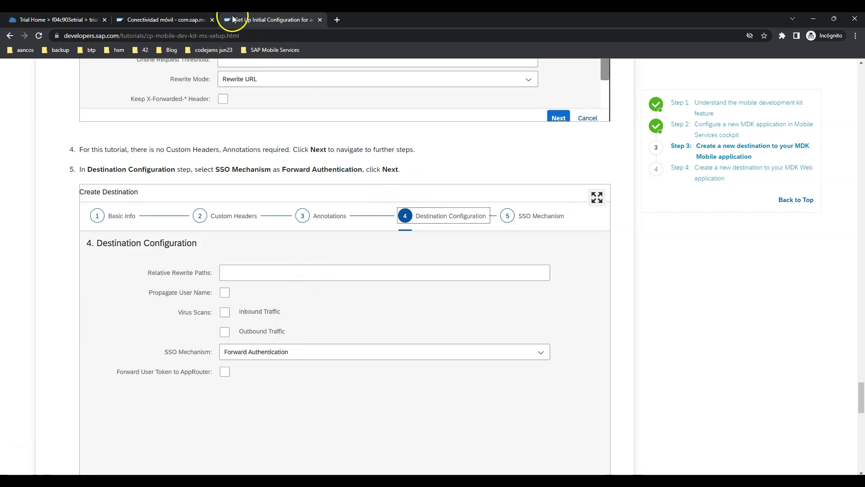
click(180, 20)
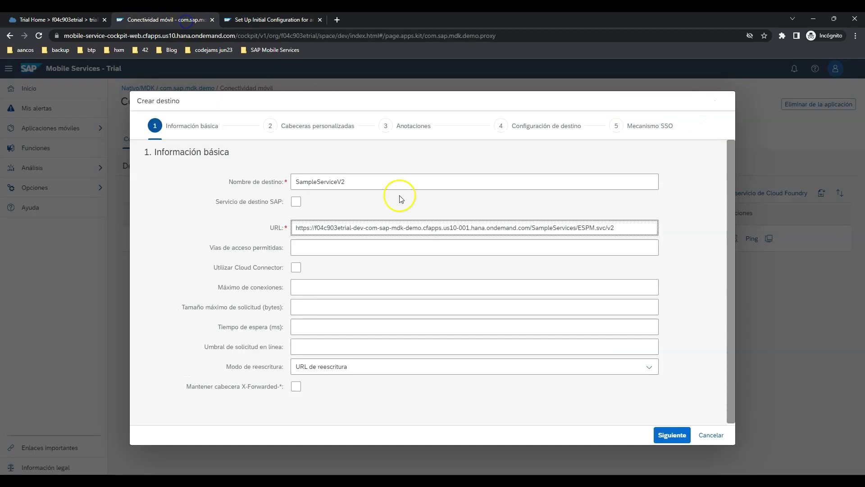
click(661, 432)
click(662, 435)
click(662, 434)
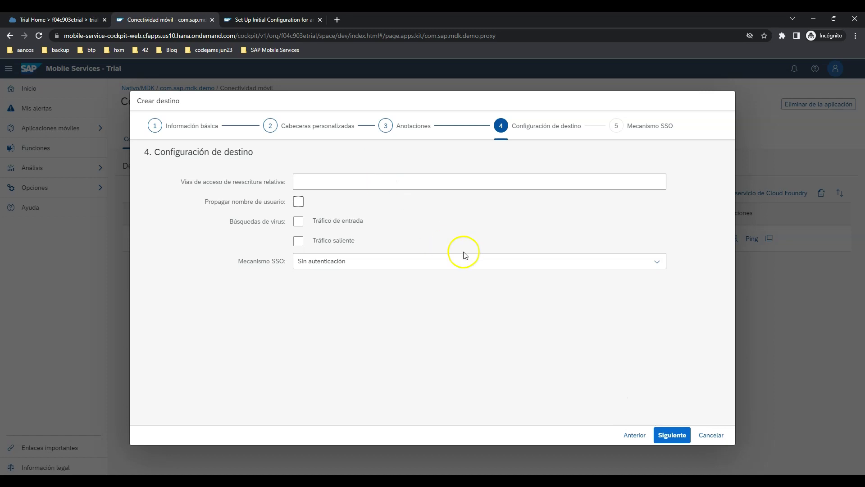
click(625, 260)
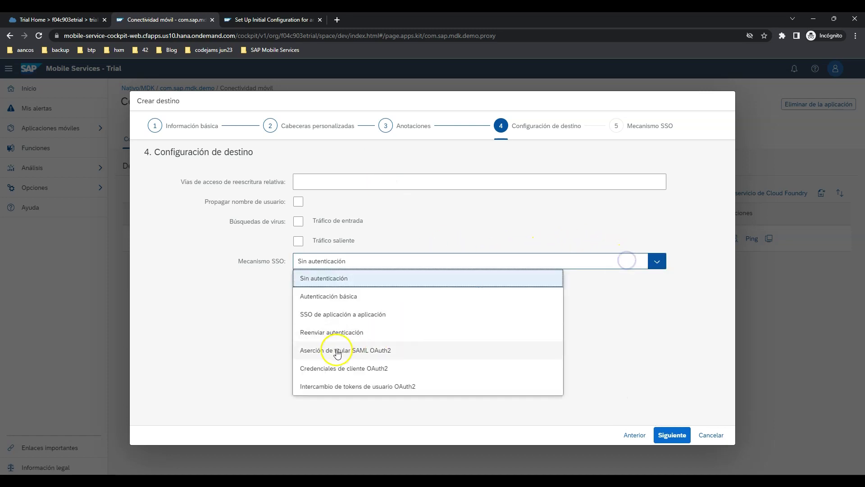
click(337, 333)
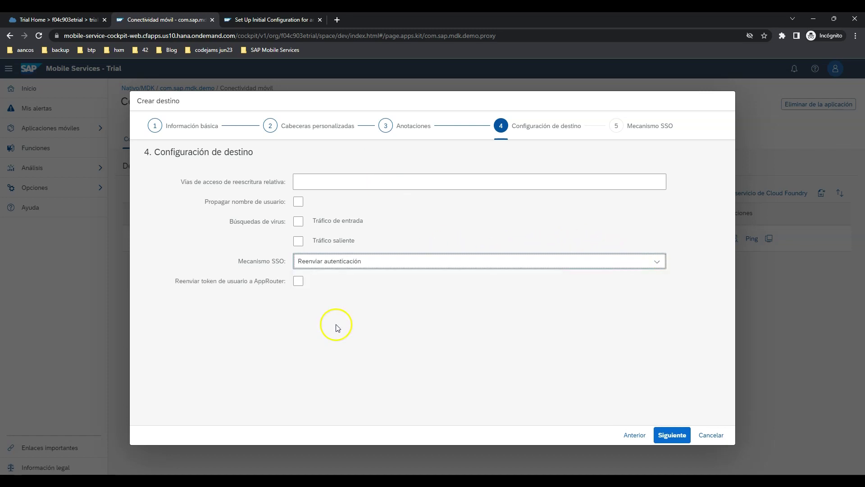
Step: Review the tutorial's SSO Mechanism instructions and mark its Step 3 as done
click(247, 19)
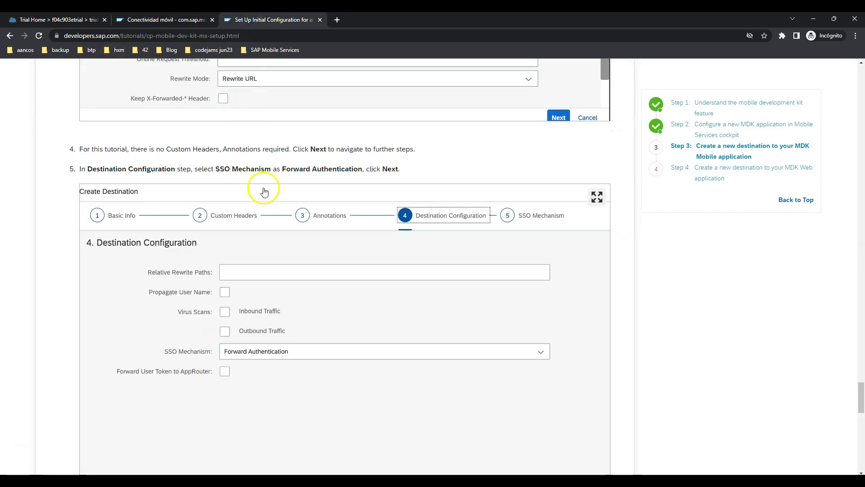
scroll(264, 192, down, 5)
scroll(264, 192, down, 8)
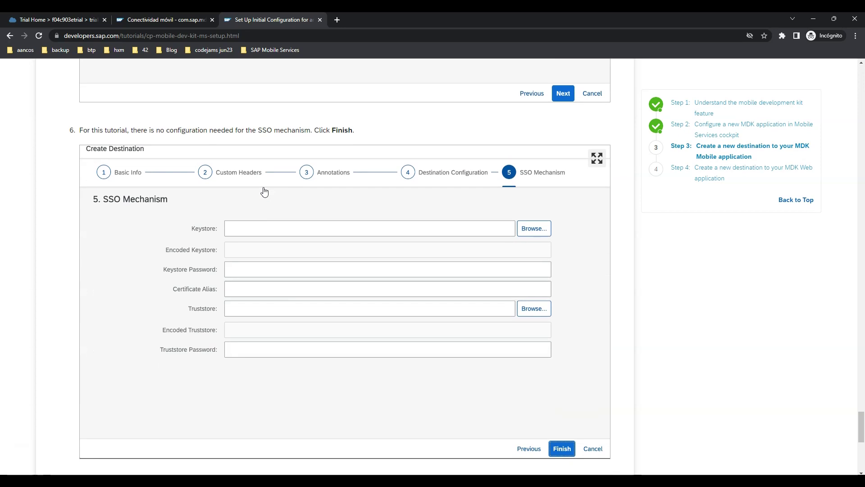
scroll(264, 193, down, 1)
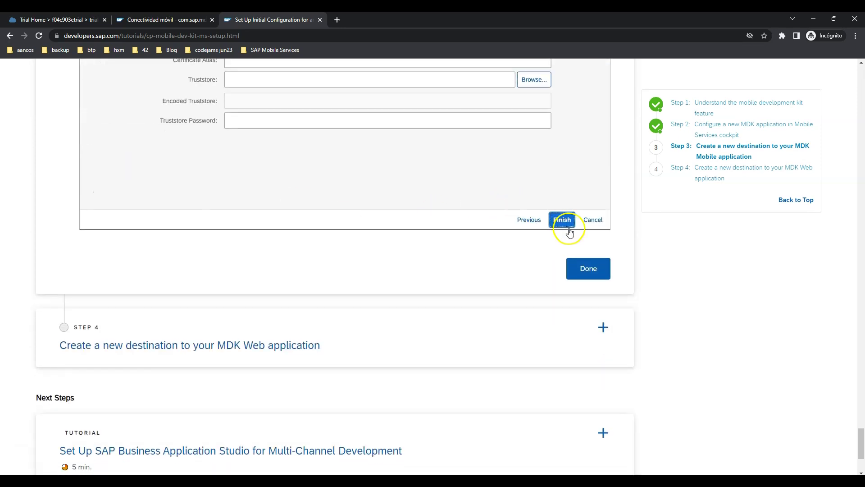
click(586, 267)
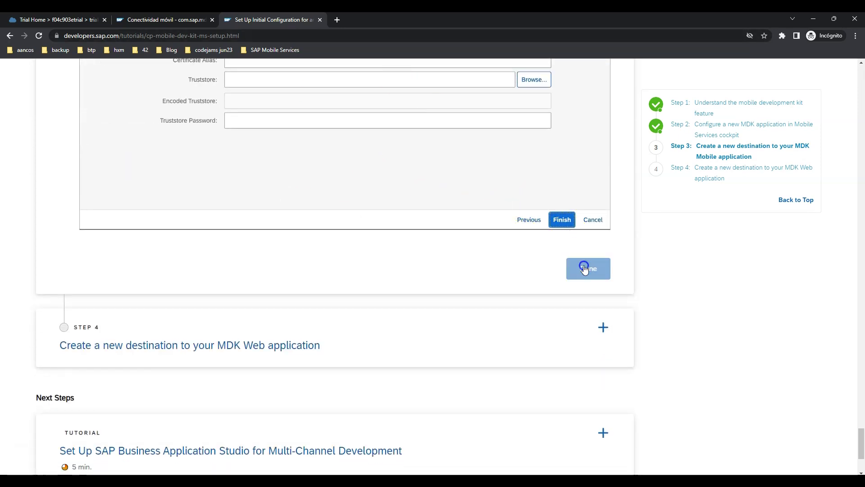
Step: Finish creating the SampleServiceV2 destination without adding any SSO mechanism settings
click(152, 25)
click(676, 435)
click(680, 435)
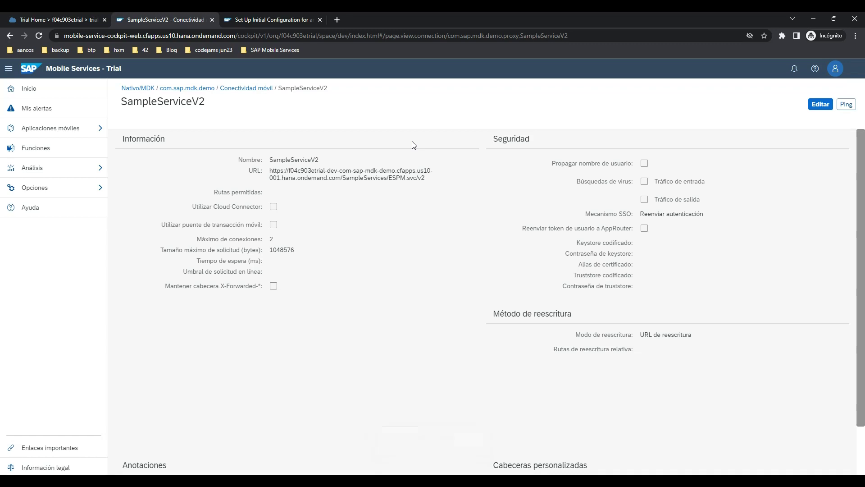
Step: Following the tutorial's Step 4, open the APIs details of the com.sap.mdk.demo application in the Mobile Services cockpit
click(275, 19)
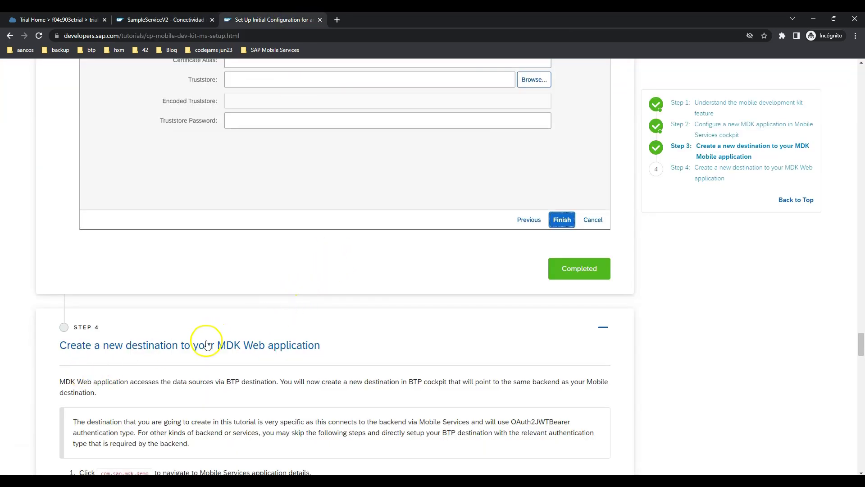
scroll(212, 338, down, 4)
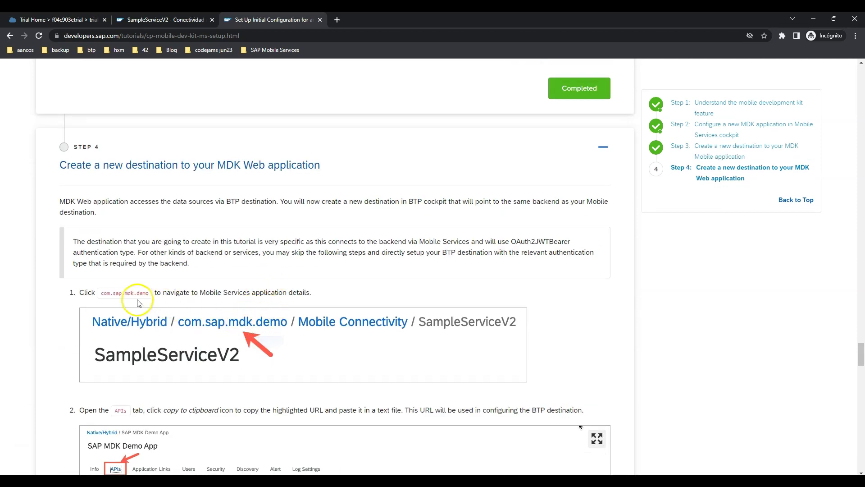
scroll(119, 305, down, 3)
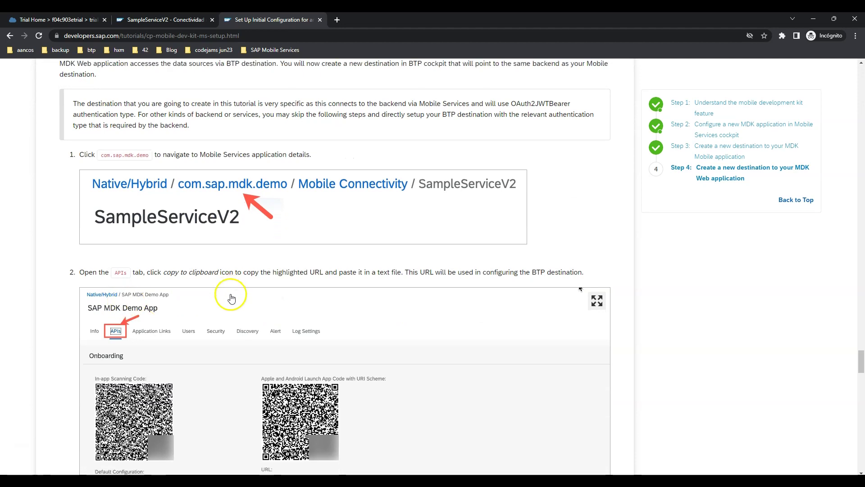
scroll(230, 299, down, 3)
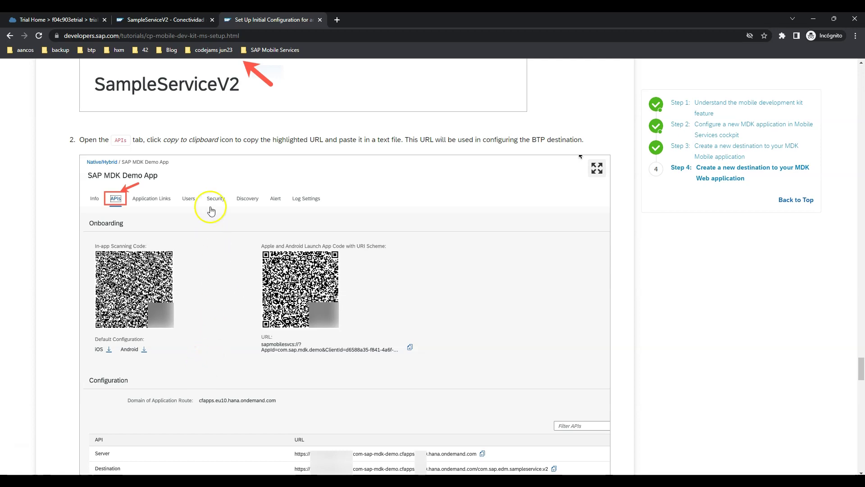
scroll(242, 153, down, 2)
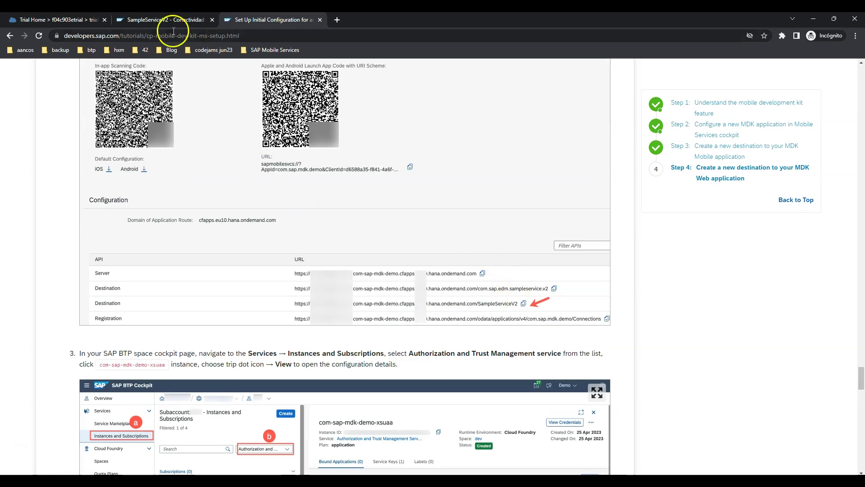
click(129, 19)
click(179, 87)
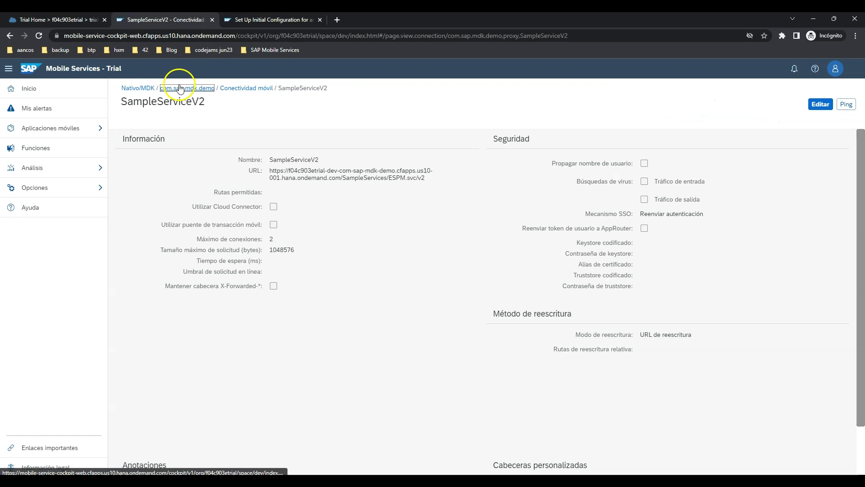
click(182, 137)
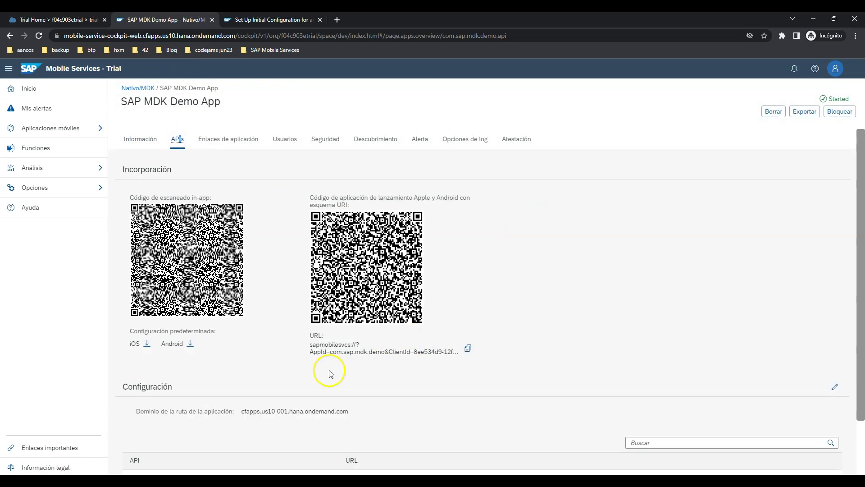
Step: Copy the SampleServiceV2 destination's API URL and paste it below the existing URL in the Notepad++ document, separated by a blank line
scroll(349, 275, down, 2)
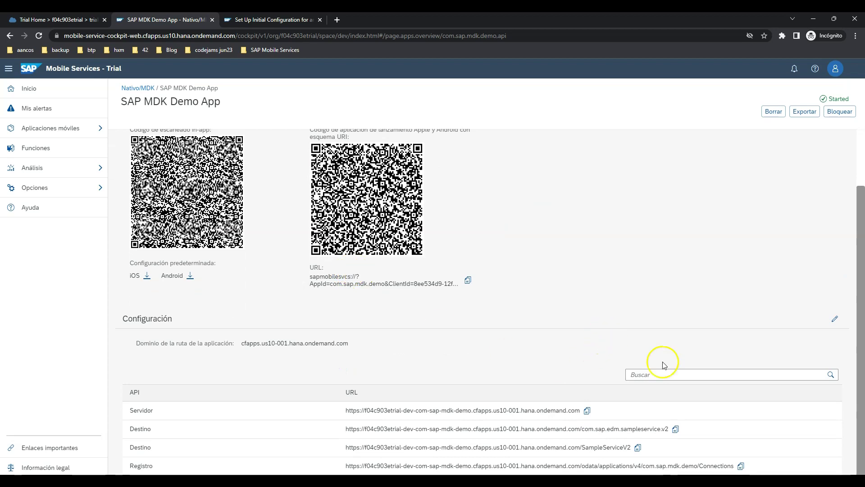
click(636, 448)
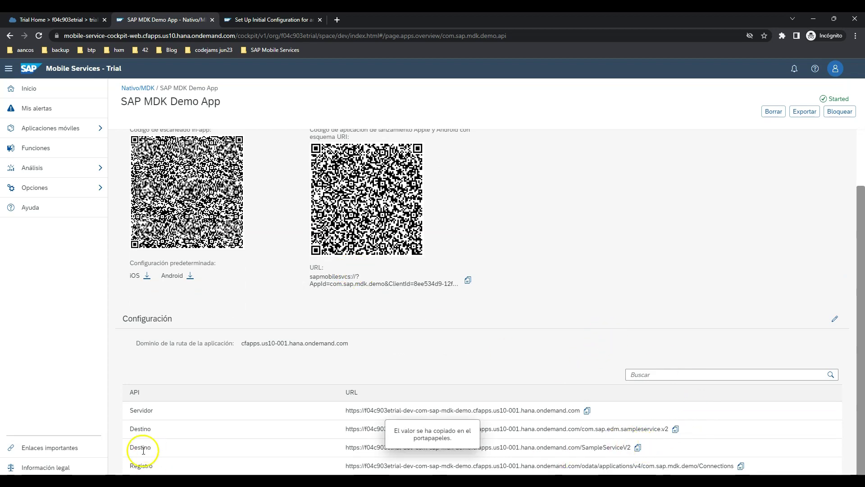
key(alt+Tab)
click(736, 328)
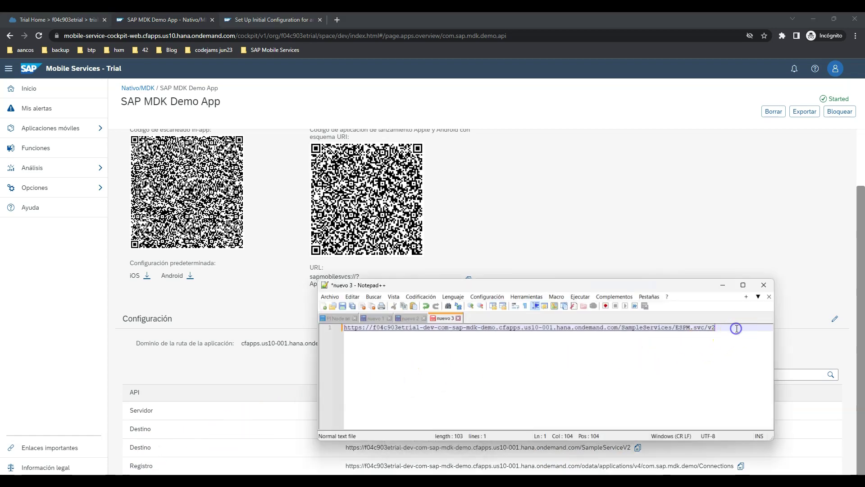
key(Return)
key(Return)
key(ctrl+v)
key(Return)
key(Return)
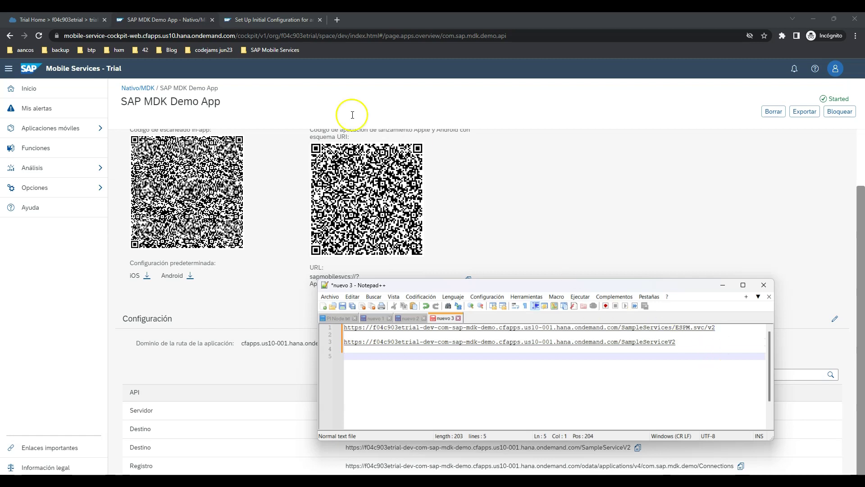
Step: Following the tutorial, filter the trial subaccount's Instances and Subscriptions in the BTP cockpit by Authorization and Trust Management Service
click(242, 20)
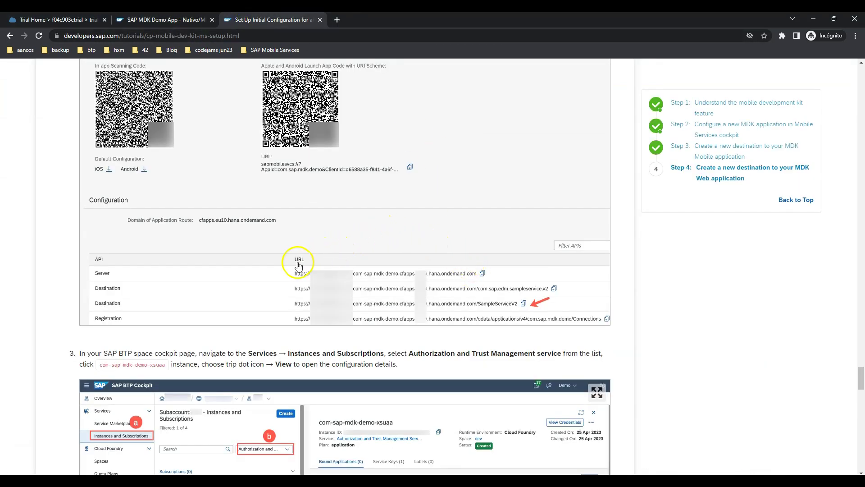
scroll(289, 253, down, 2)
drag(104, 263, 133, 262)
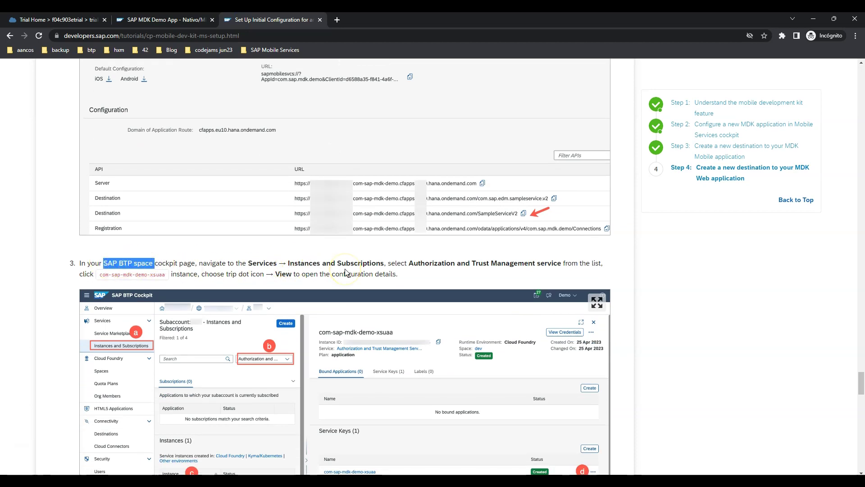
scroll(345, 272, down, 4)
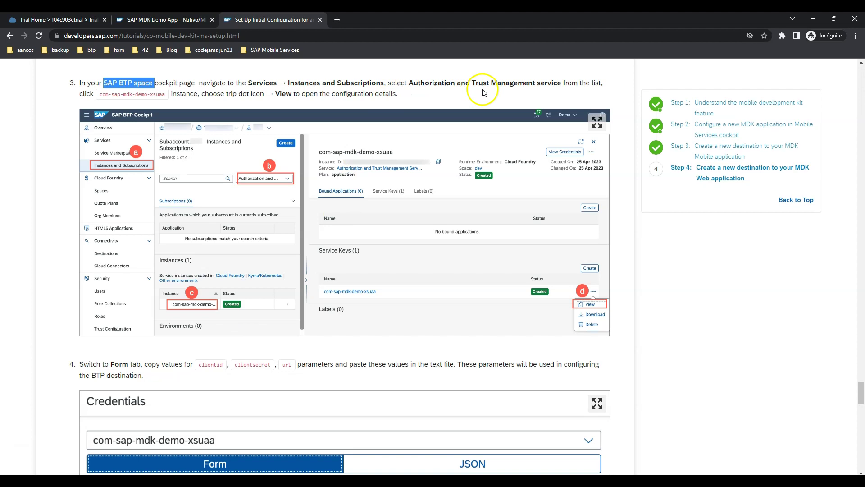
click(80, 21)
click(36, 143)
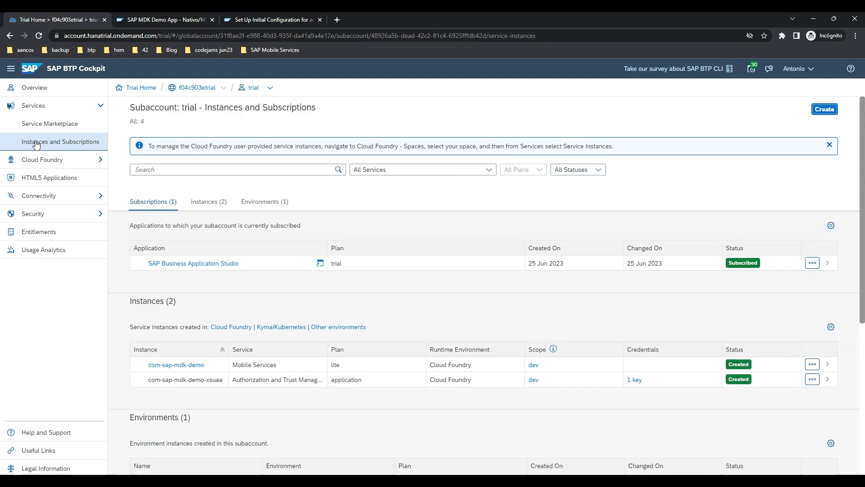
click(482, 169)
click(474, 212)
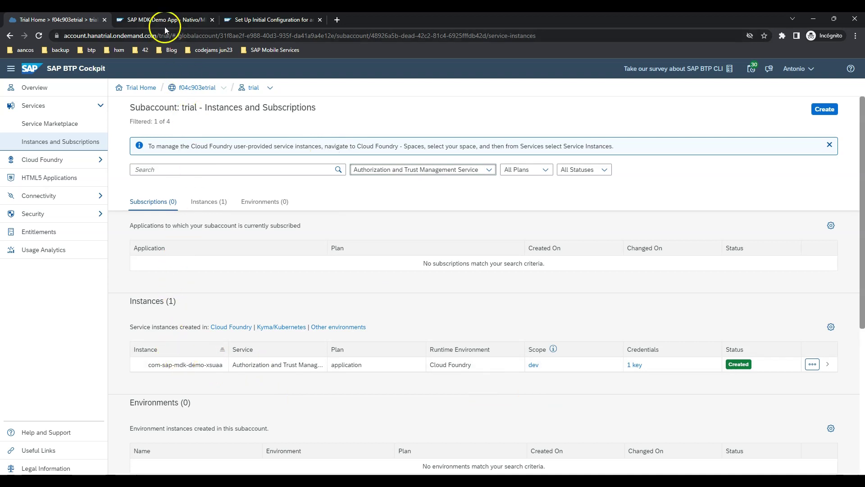
Step: Open the com-sap-mdk-demo-xsuaa instance and view its service key credentials in Form view
click(238, 21)
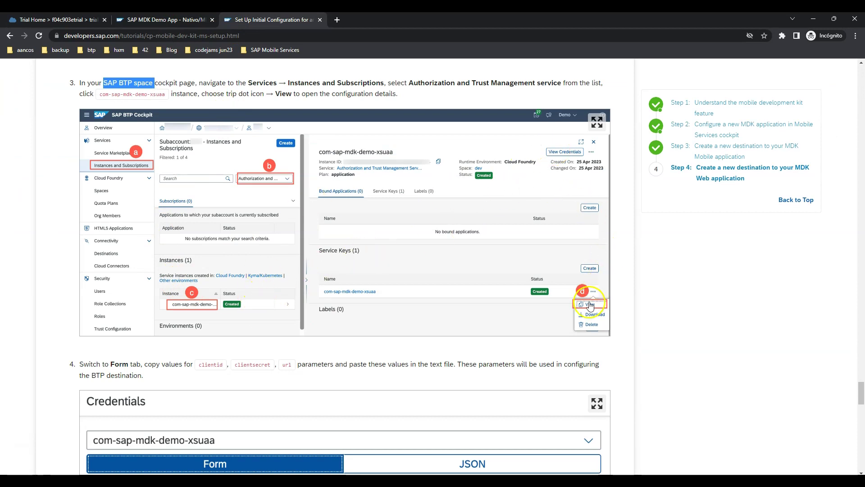
click(183, 20)
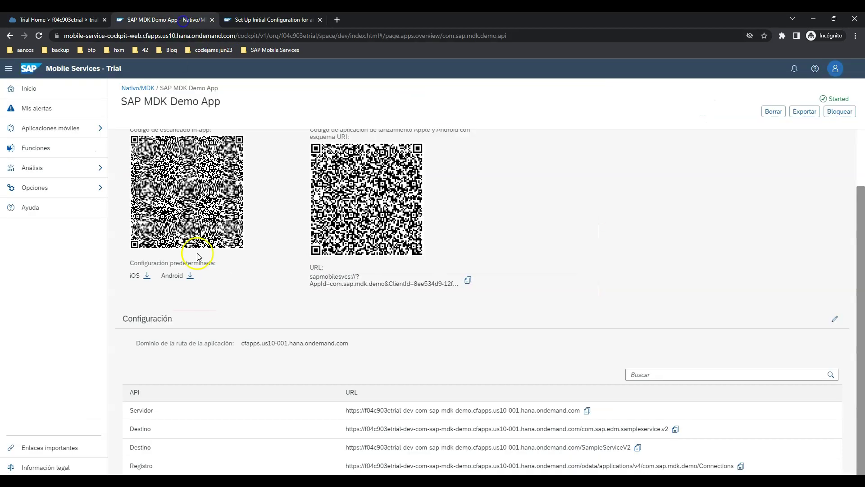
click(33, 20)
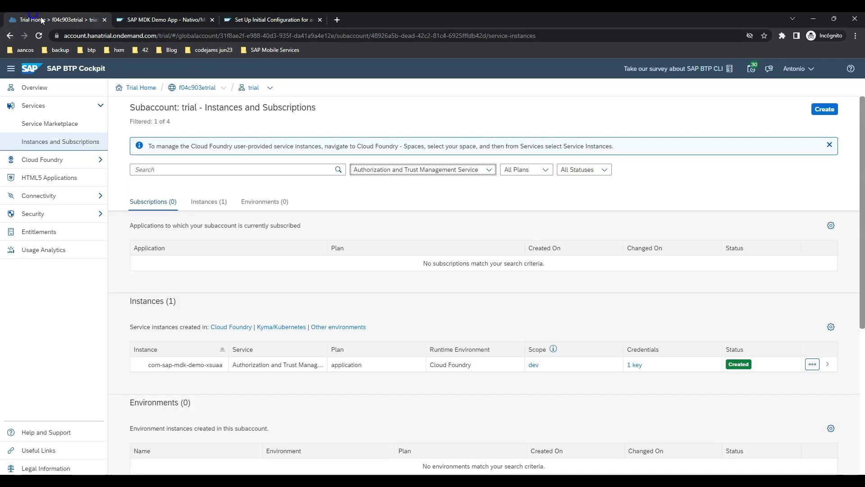
click(223, 366)
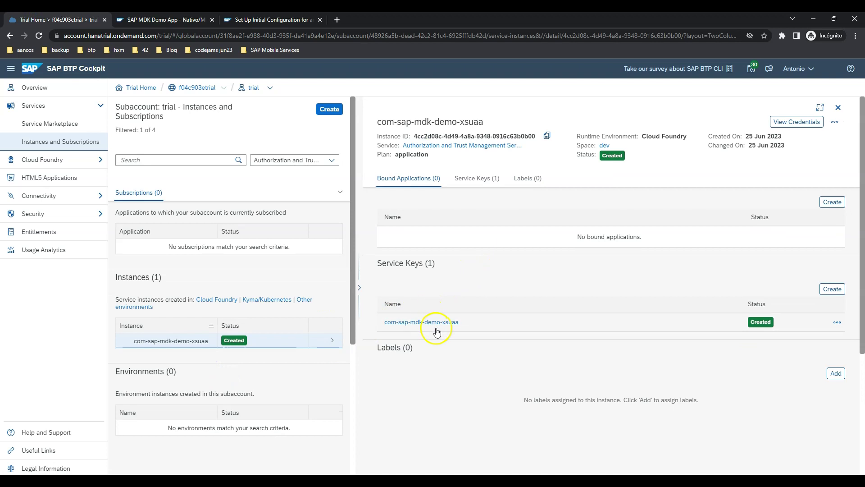
click(837, 321)
click(836, 338)
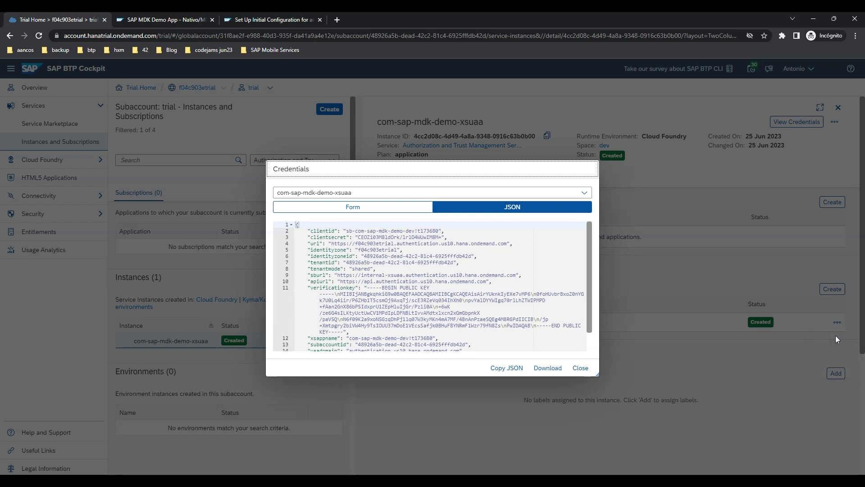
click(395, 210)
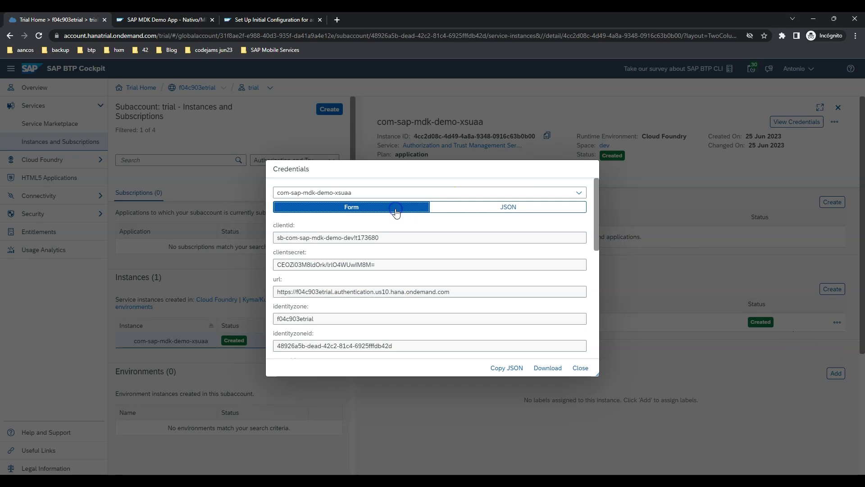
Step: Copy the clientid value from the credentials and paste it on its own line below the URLs in the Notepad++ document
drag(383, 237, 254, 249)
key(ctrl+c)
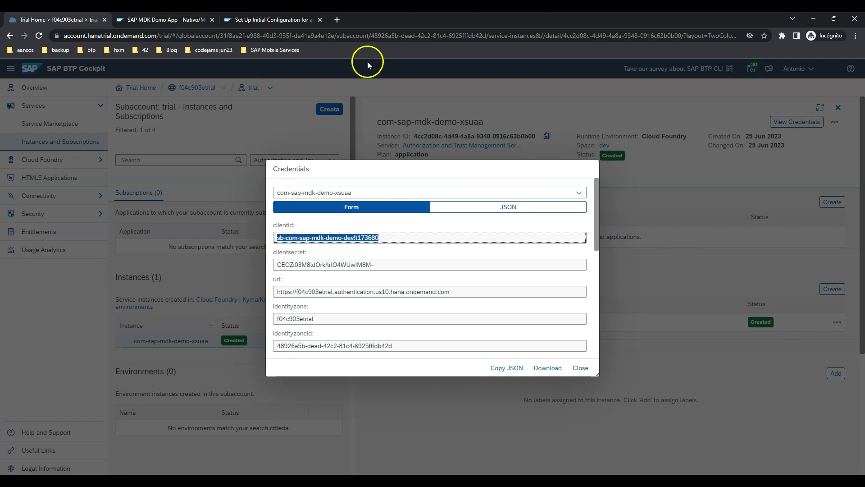
click(269, 21)
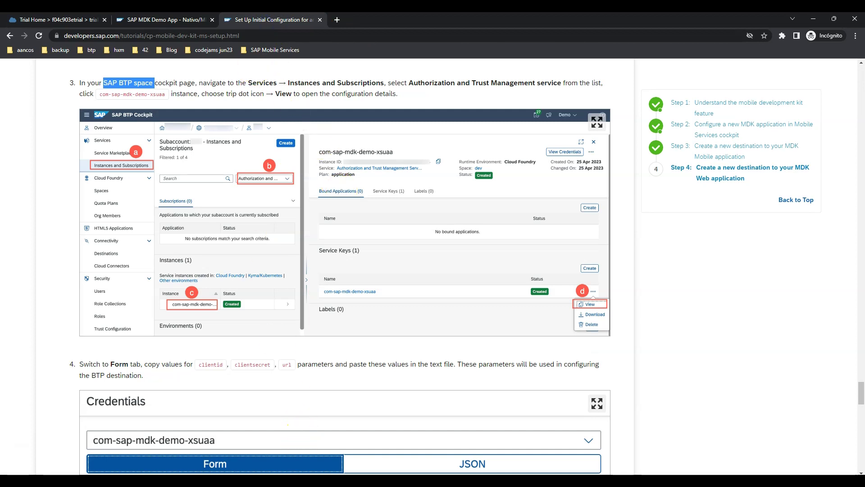
key(alt+Tab)
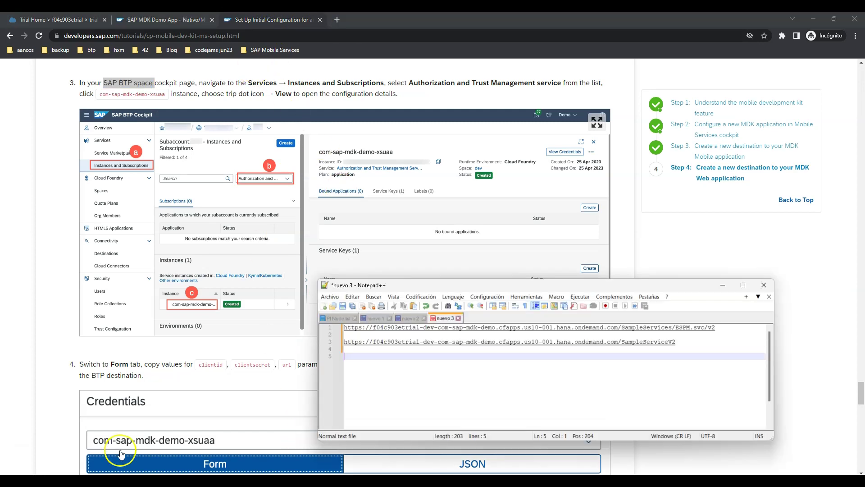
key(ctrl+v)
key(Return)
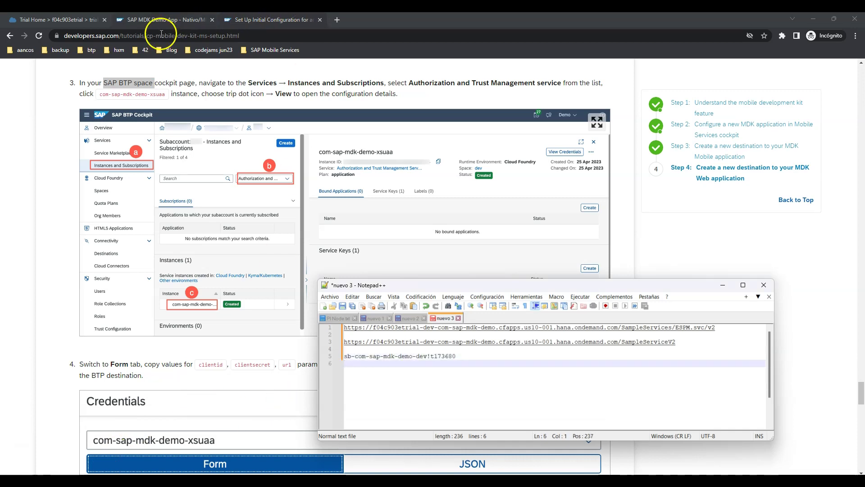
Step: Copy the clientsecret value from the credentials and paste it on the line below the client ID in Notepad++
click(94, 19)
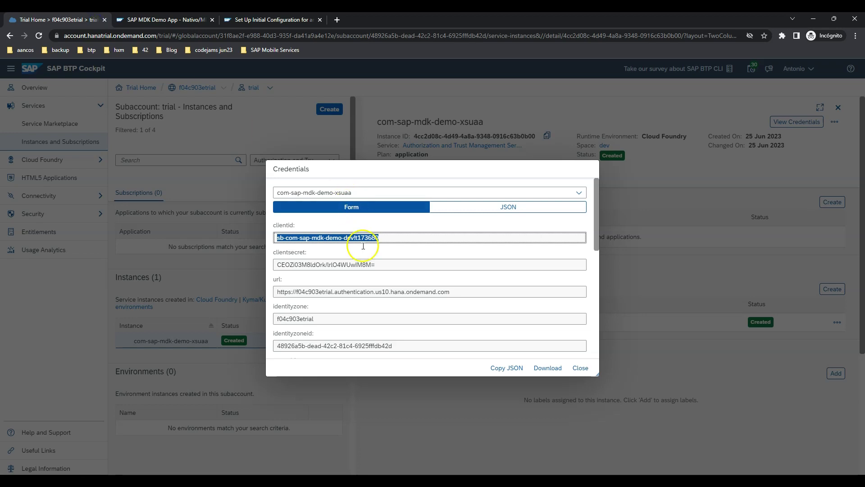
drag(380, 264, 225, 264)
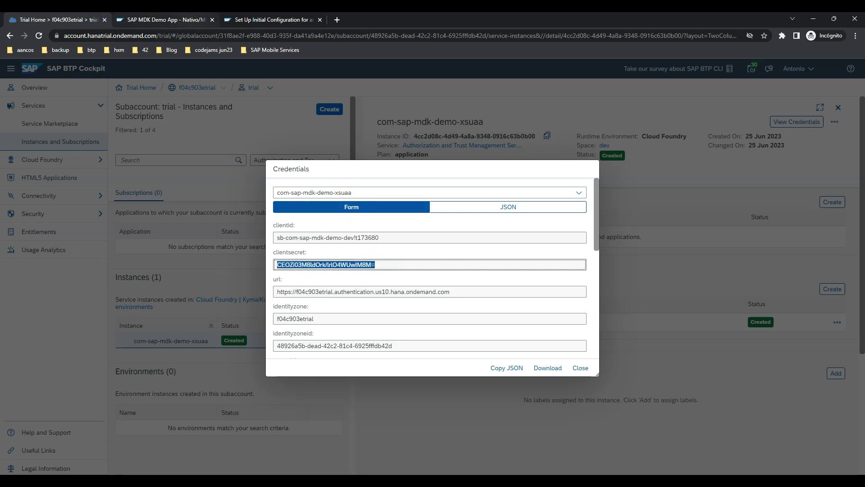
click(285, 21)
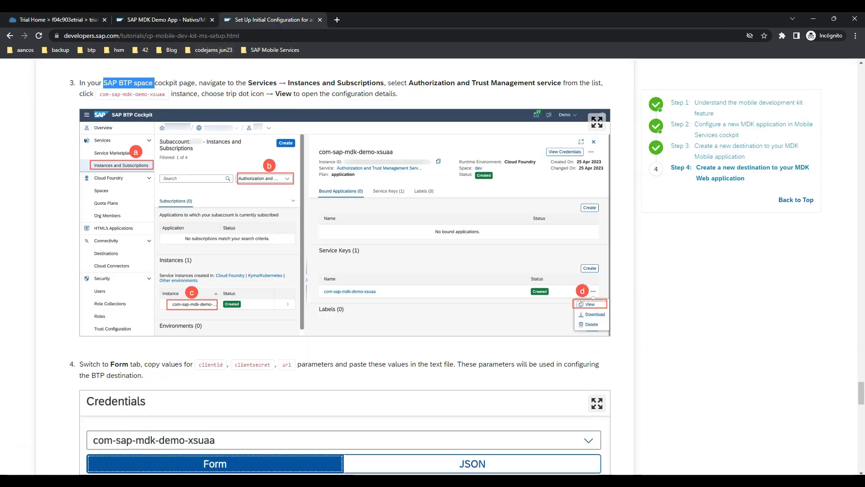
key(alt+Tab)
key(ctrl+v)
key(Return)
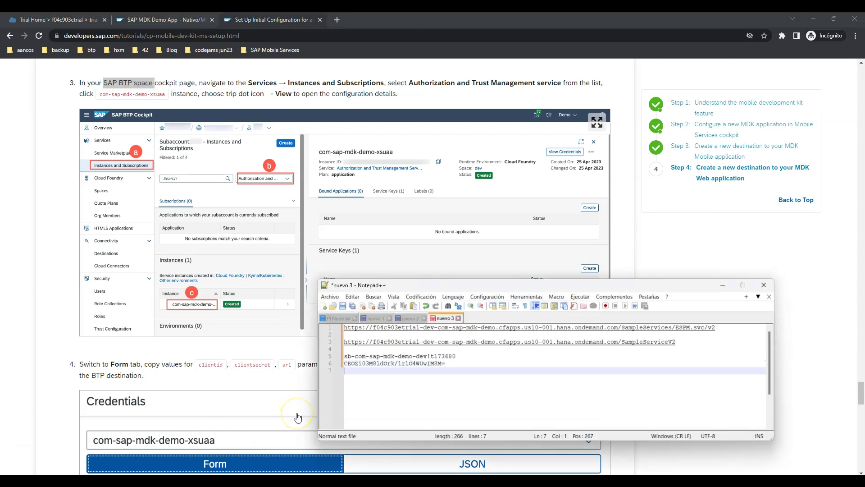
Step: Copy the credentials' url value and paste it on the line below the client secret in Notepad++
click(69, 22)
triple_click(469, 291)
key(ctrl+c)
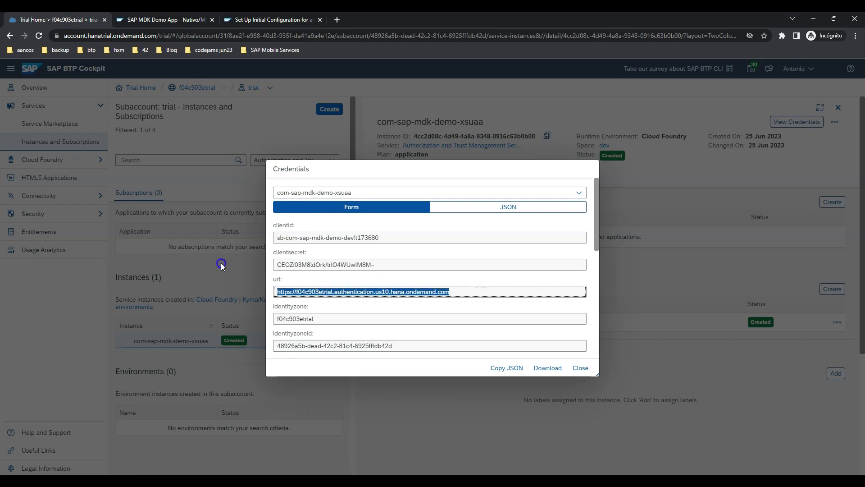
click(271, 27)
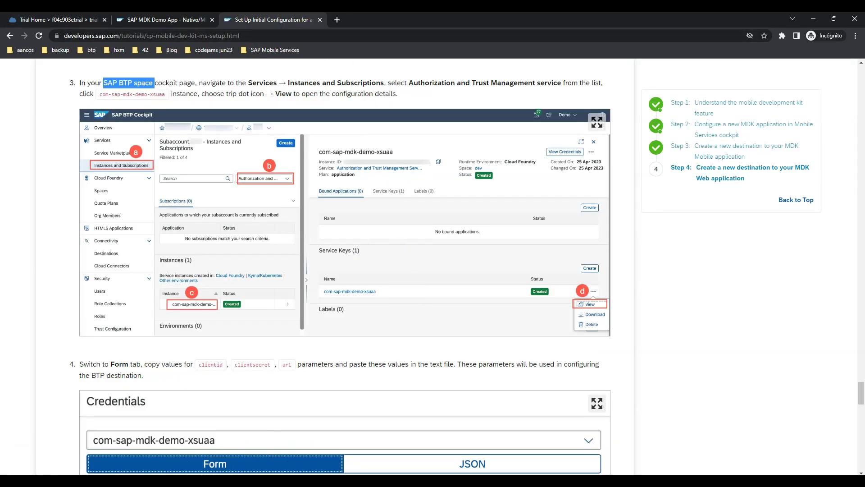
key(alt+Tab)
click(352, 370)
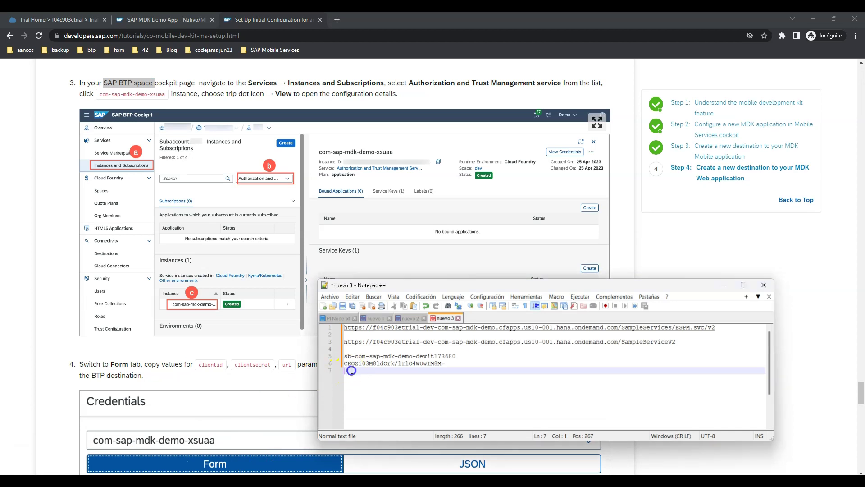
key(ctrl+v)
Step: Start downloading SampleServiceV2.zip from the GitHub page linked in the tutorial's item 5, and cancel saving it
click(229, 365)
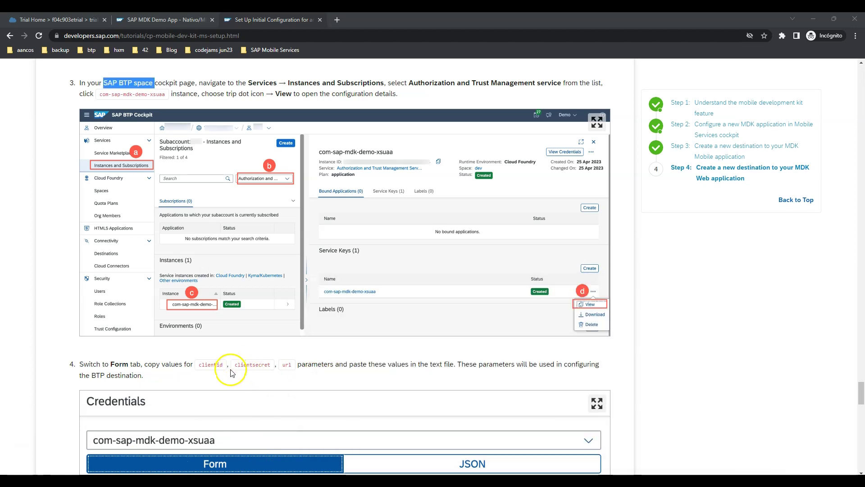
scroll(252, 372, down, 9)
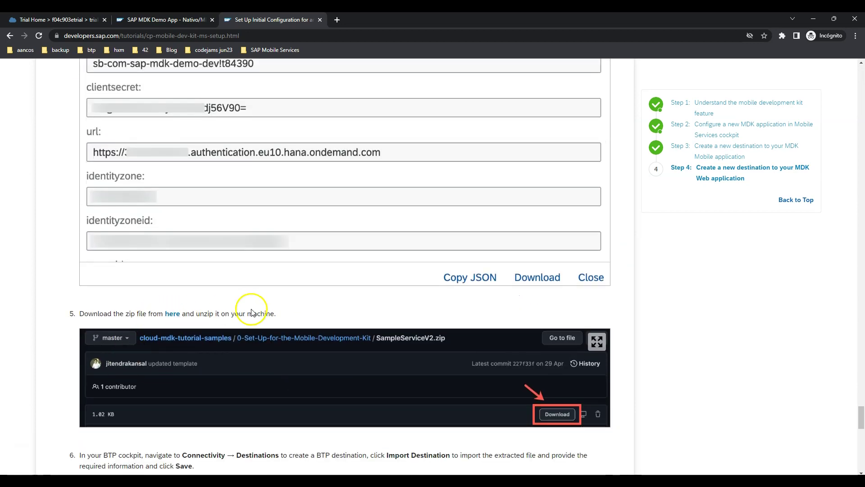
click(171, 314)
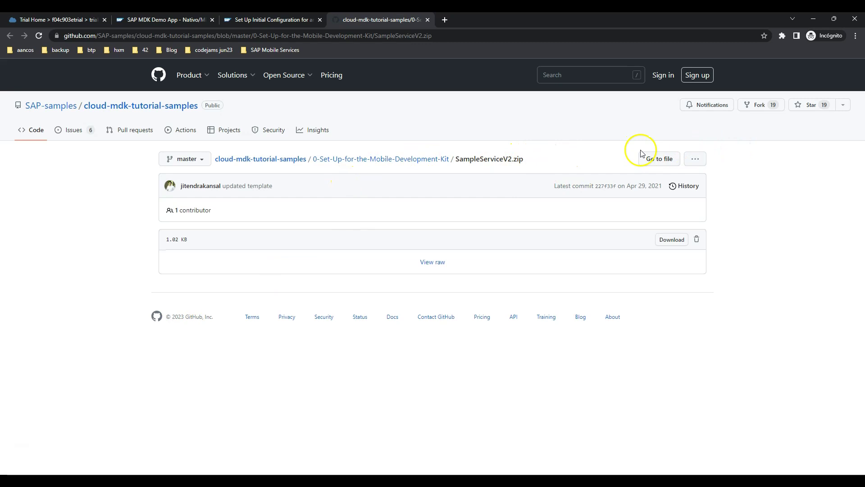
click(672, 239)
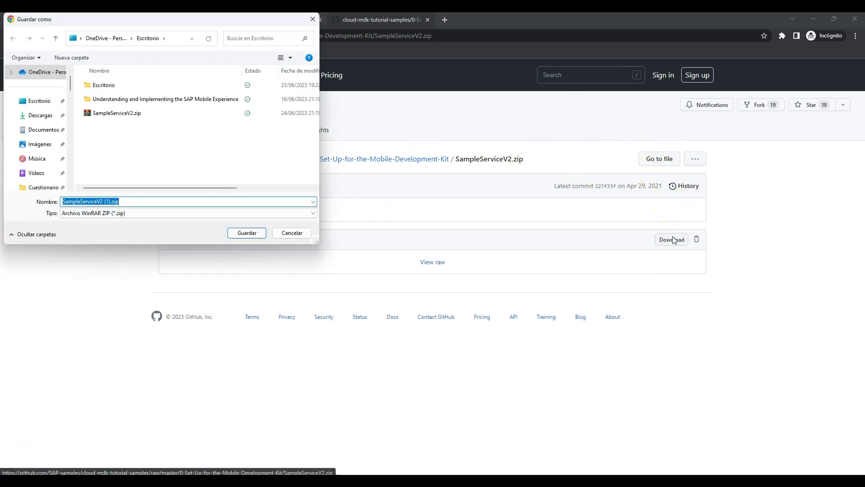
click(291, 233)
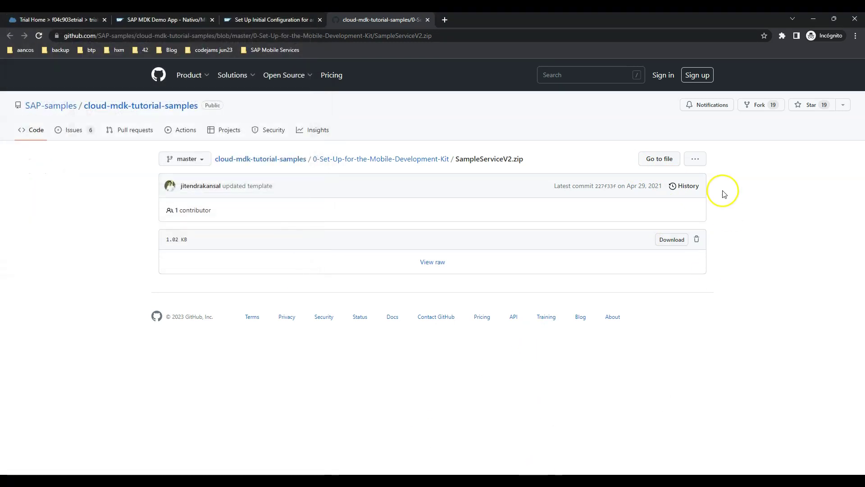
Step: Extract the existing SampleServiceV2.zip archive onto the desktop and move the archive and the extracted file into clear positions
click(813, 19)
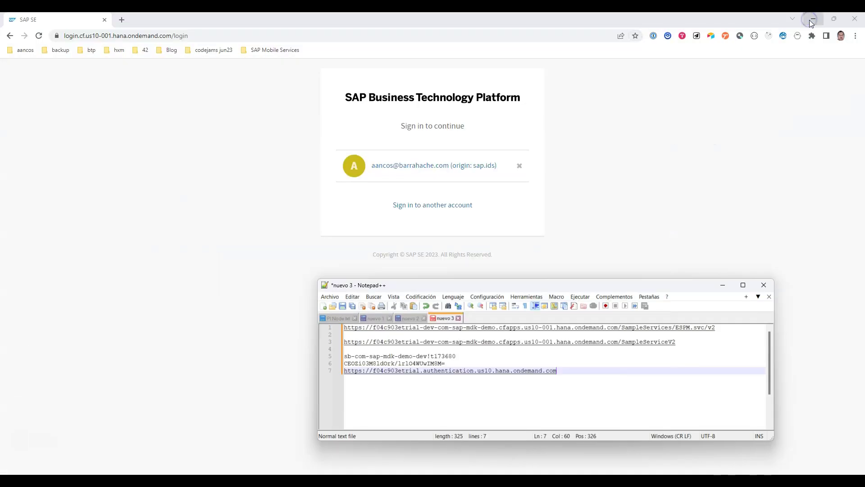
click(813, 20)
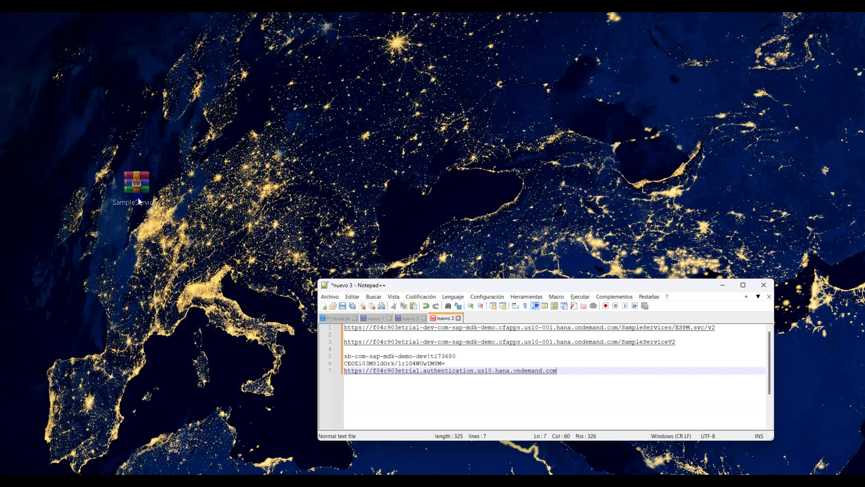
double_click(140, 187)
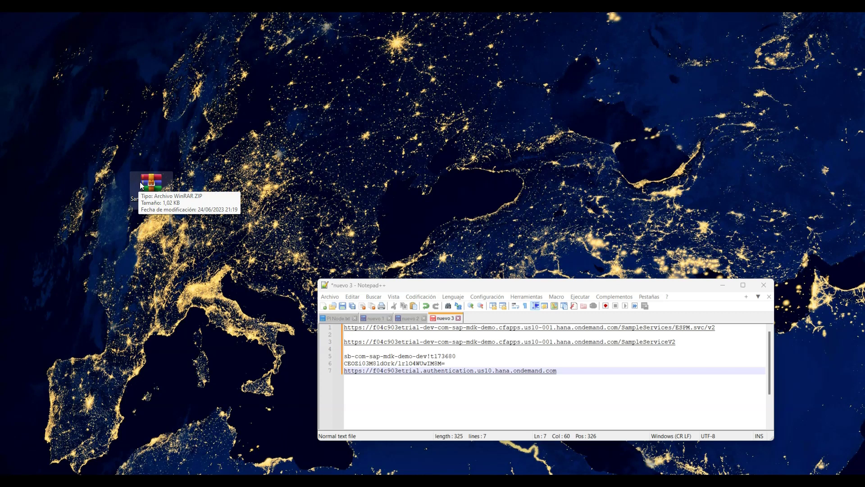
right_click(144, 184)
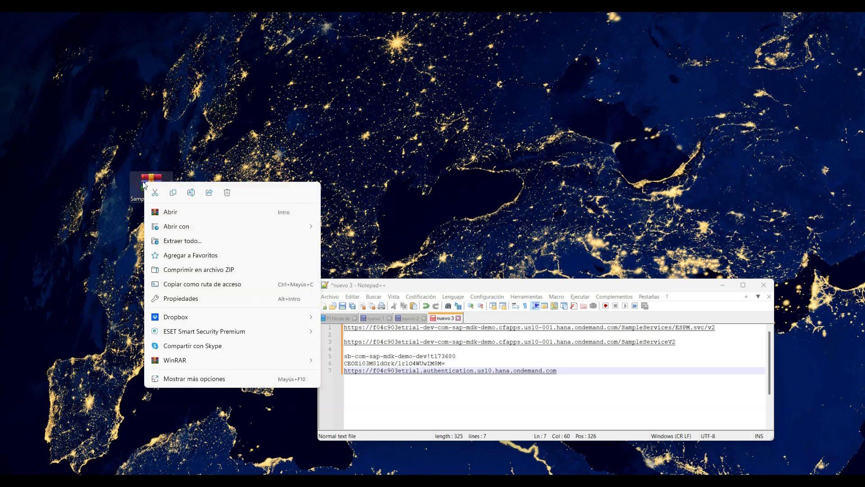
click(148, 185)
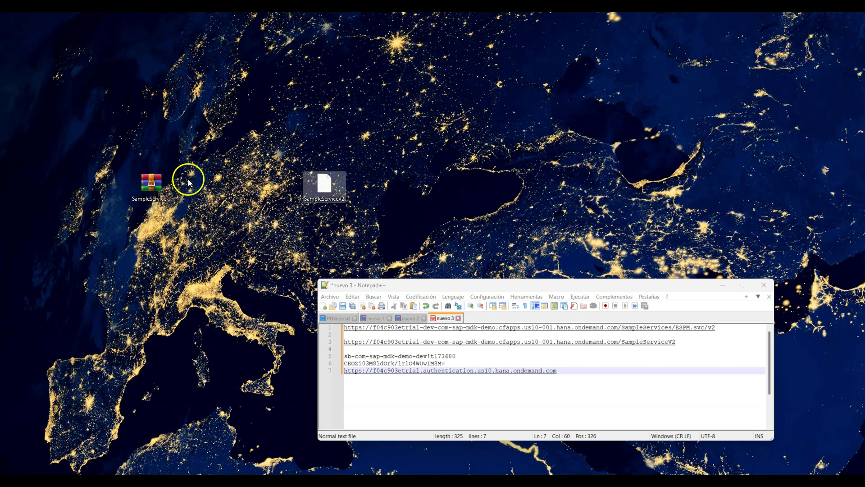
drag(150, 184, 65, 243)
drag(325, 188, 196, 189)
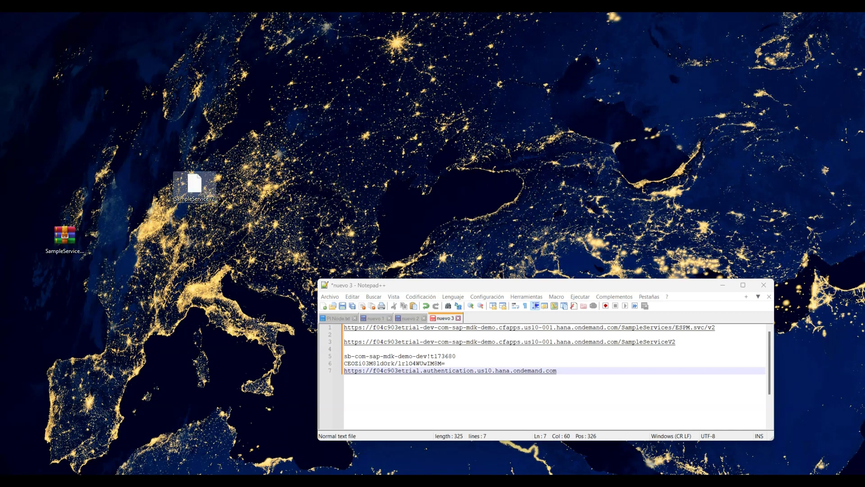
Step: Back in the browser, close the GitHub page and bring up the tutorial's item 6 on importing the BTP destination
mouse_move(97, 480)
click(113, 460)
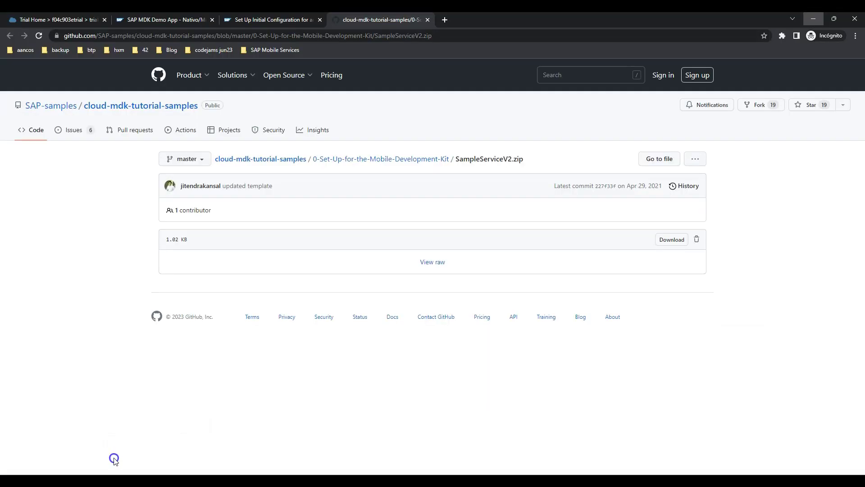
click(428, 20)
scroll(212, 194, down, 3)
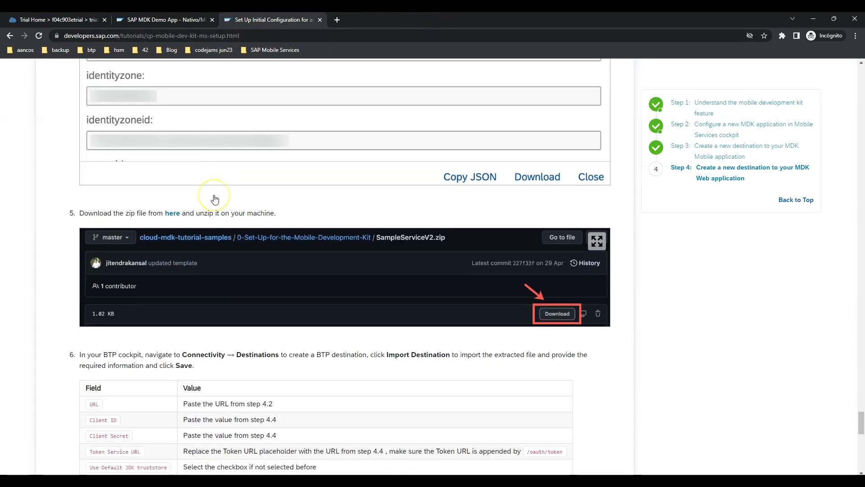
Step: Return to the BTP cockpit, close the XSUAA credentials and open the trial subaccount's Destinations page under Connectivity
scroll(215, 199, down, 3)
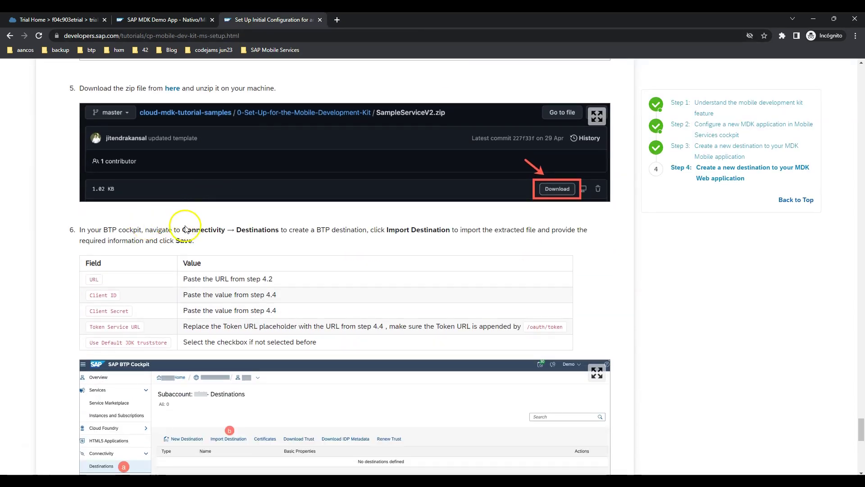
click(70, 21)
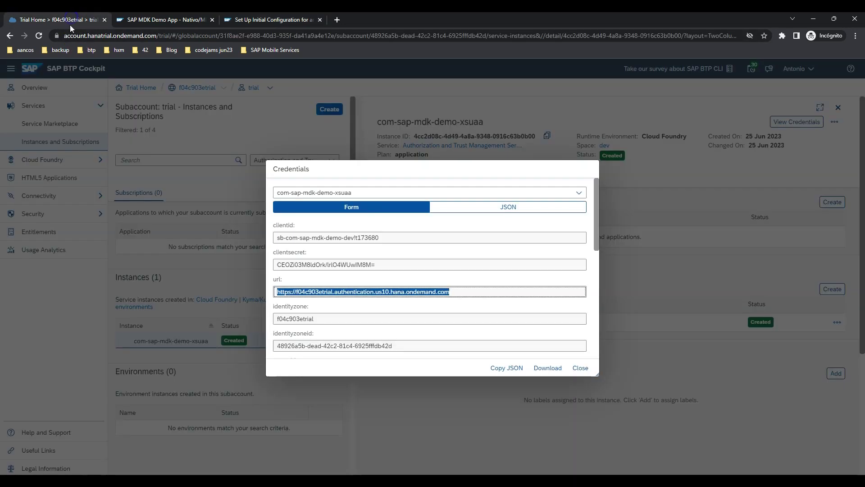
click(585, 368)
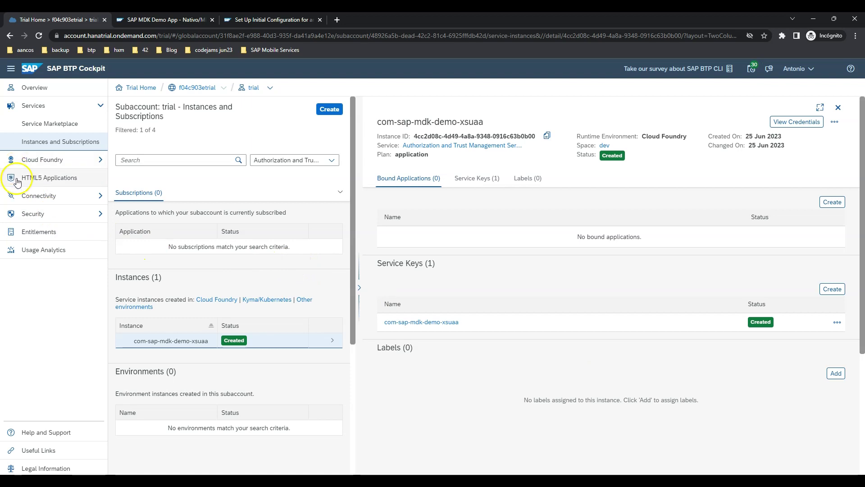
click(24, 195)
click(36, 212)
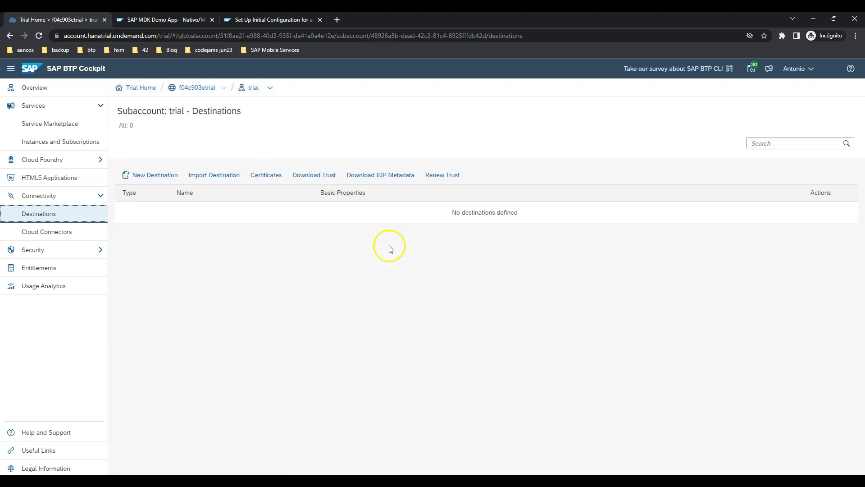
Step: Import the extracted SampleServiceV2 file as a new destination in the trial subaccount
click(197, 179)
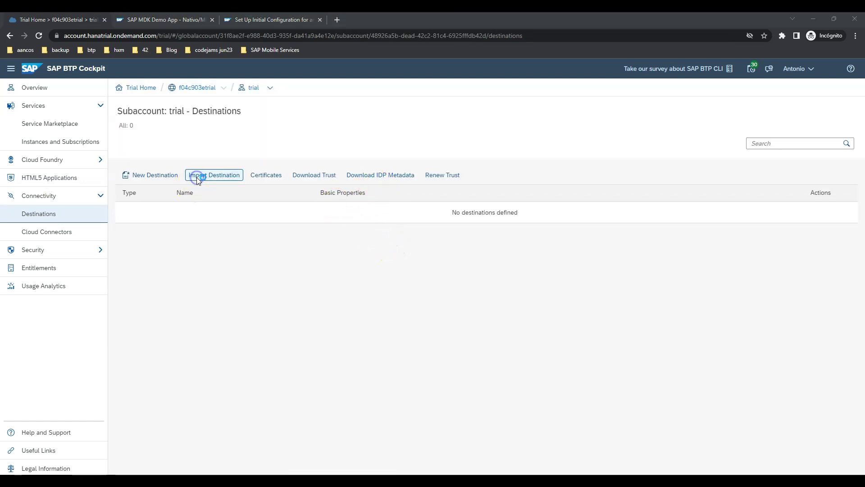
double_click(115, 112)
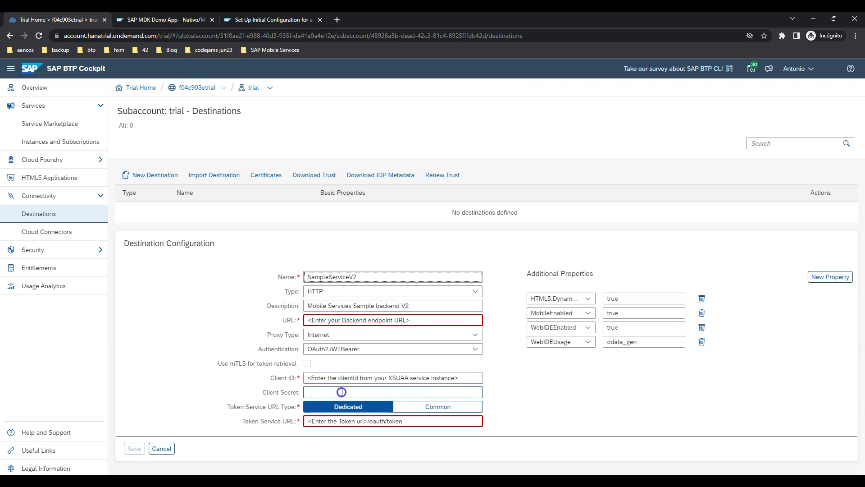
click(308, 277)
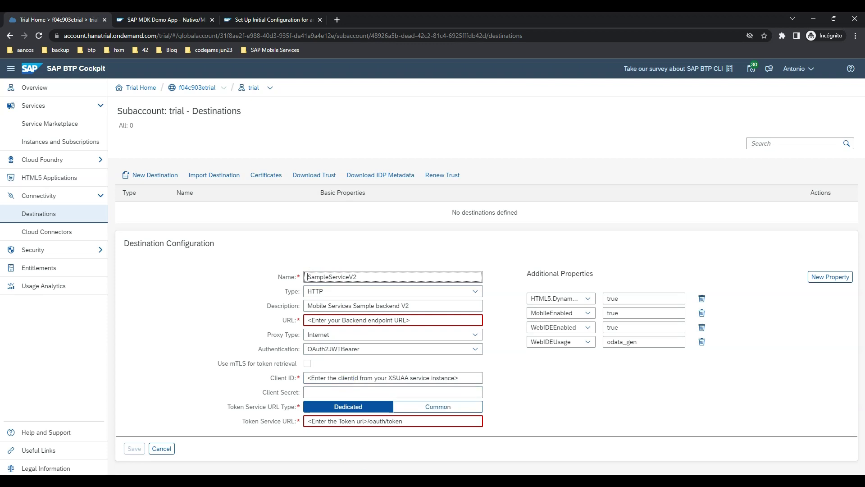
Step: Copy the backend address ending in /SampleServiceV2 from the Notepad++ notes and replace the destination's URL placeholder with it
click(232, 19)
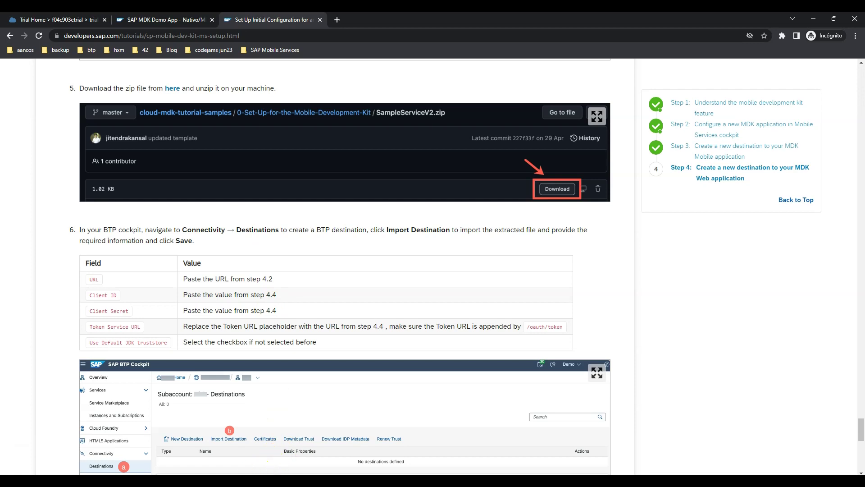
click(99, 446)
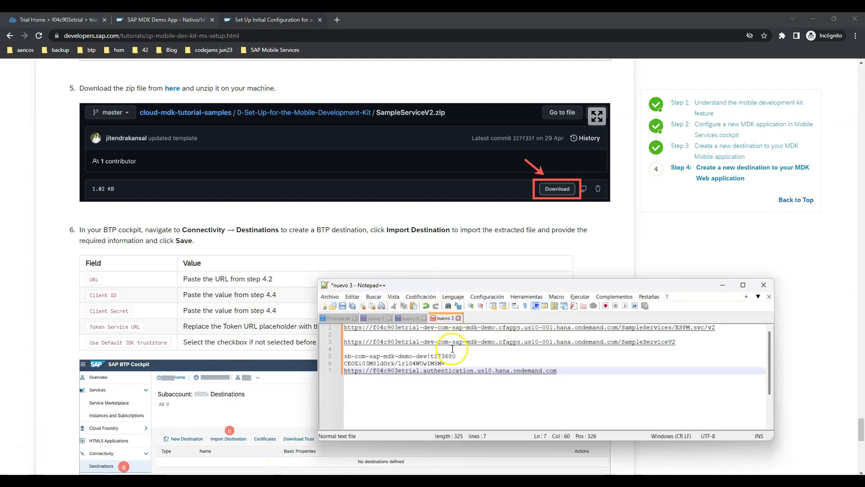
drag(679, 342, 342, 340)
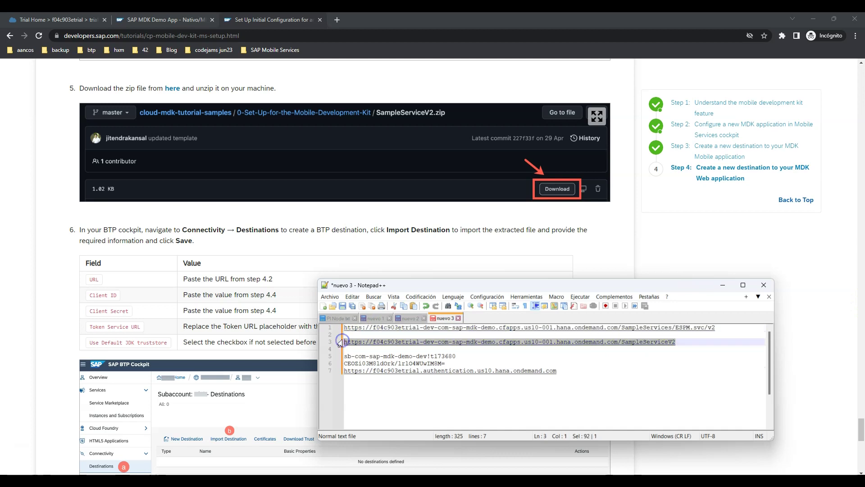
click(93, 19)
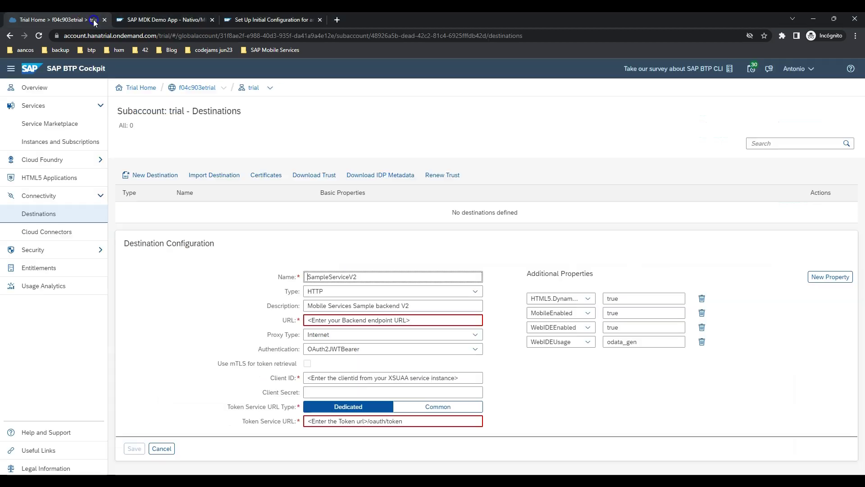
click(329, 321)
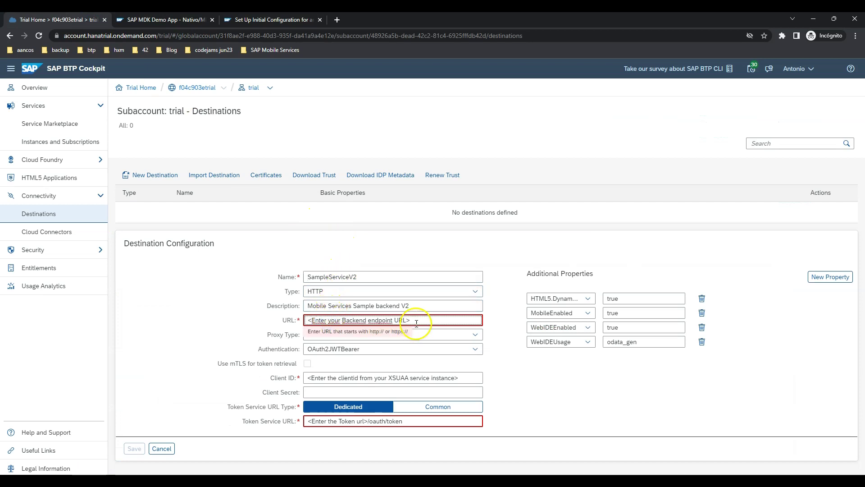
drag(411, 320, 274, 313)
key(ctrl+v)
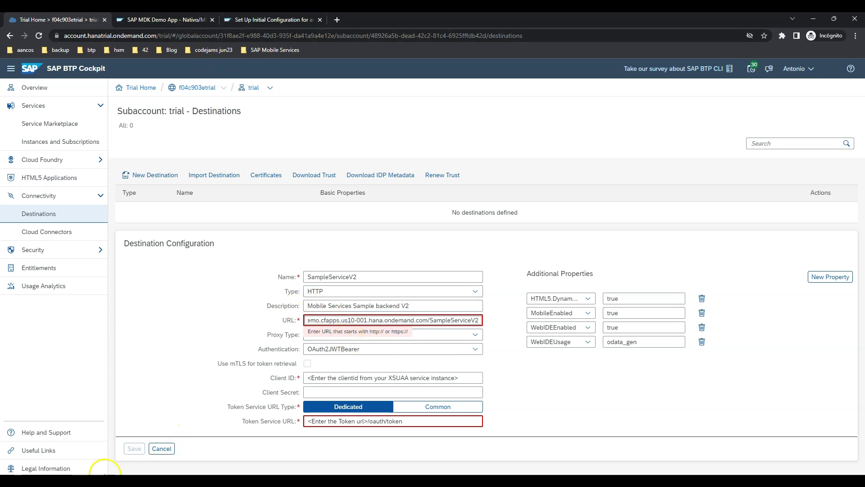
Step: Copy the XSUAA client ID from the Notepad++ notes and replace the destination's Client ID placeholder with it
click(105, 473)
drag(456, 356, 342, 358)
click(152, 386)
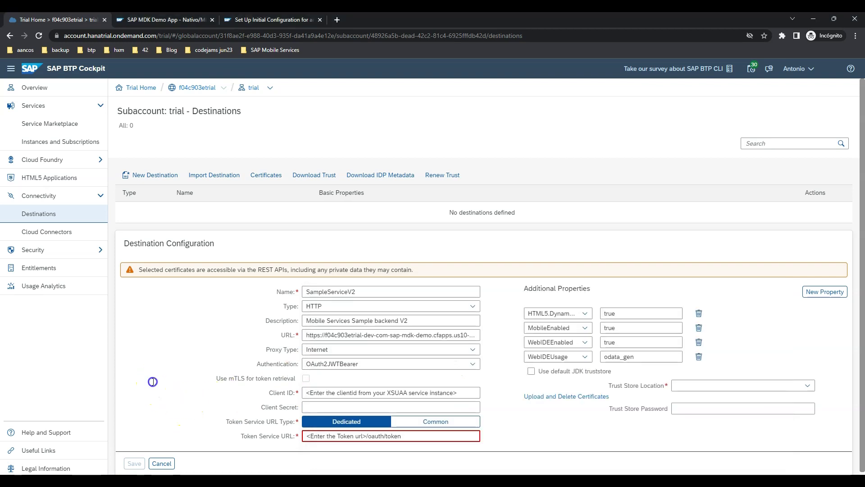
click(323, 393)
key(ctrl+a)
text(sb-com-sap-mdk-demo-dev!t173680)
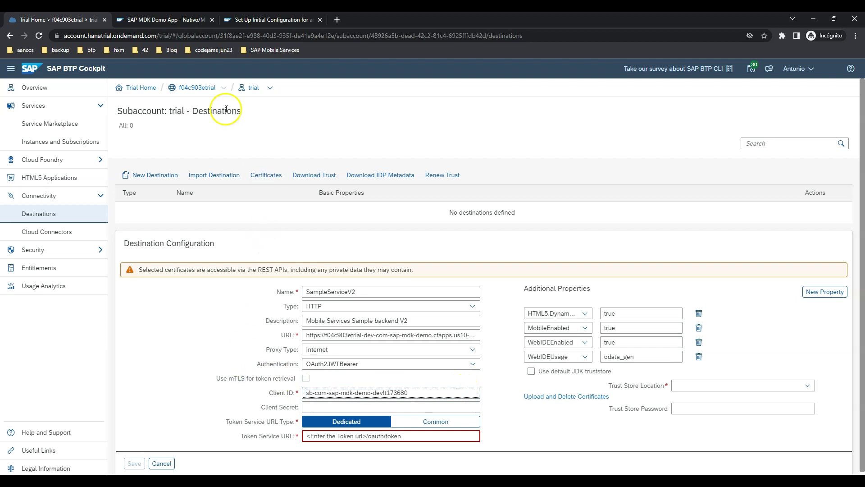
Step: Copy the XSUAA client secret from the Notepad++ notes and paste it as the destination's Client Secret
key(alt+Tab)
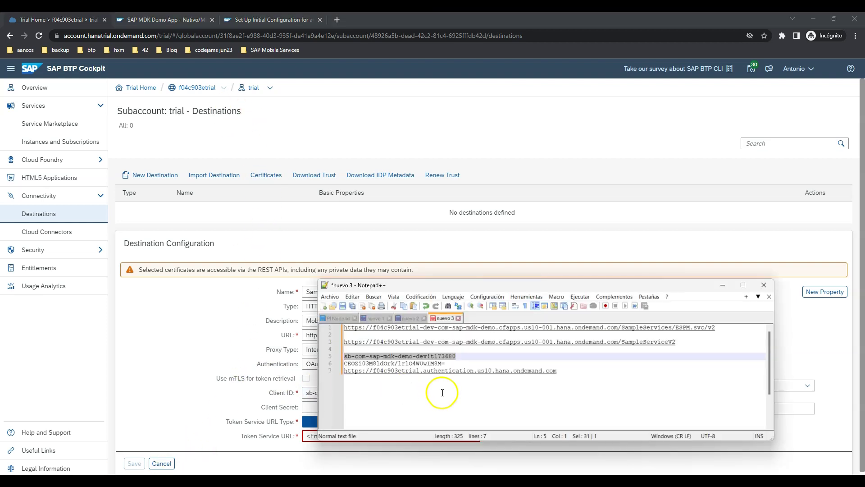
drag(446, 363, 334, 363)
key(alt+Tab)
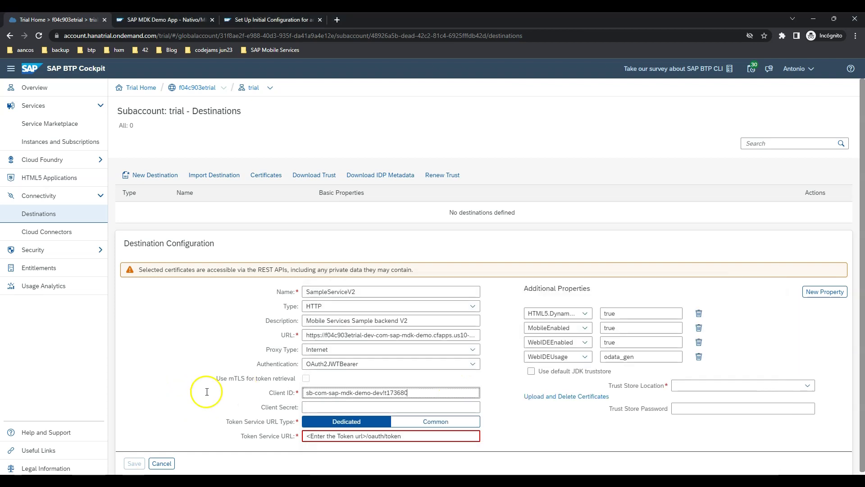
click(320, 408)
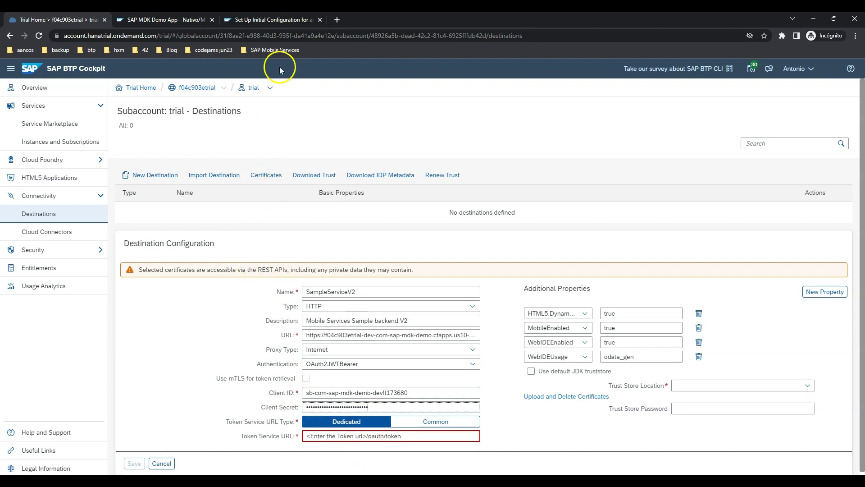
Step: Replace the Token Service URL placeholder with the authentication URL from the Notepad++ notes, keeping the /oauth/token ending
key(alt+Tab)
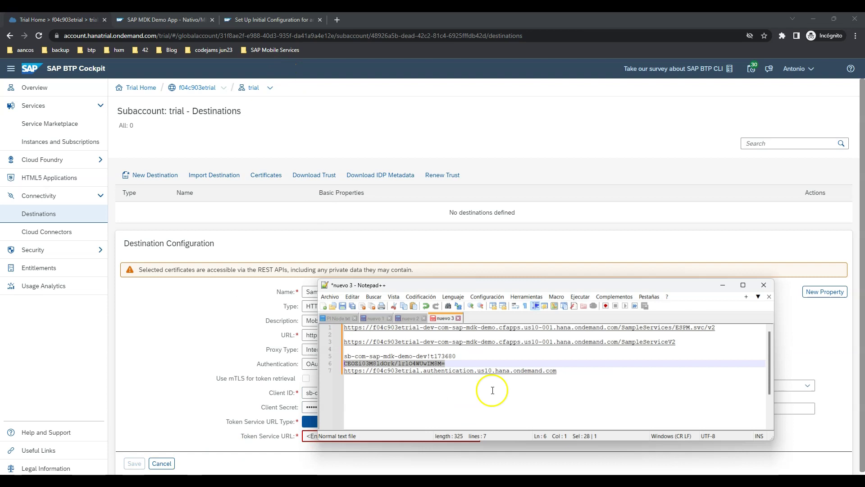
drag(559, 371, 353, 370)
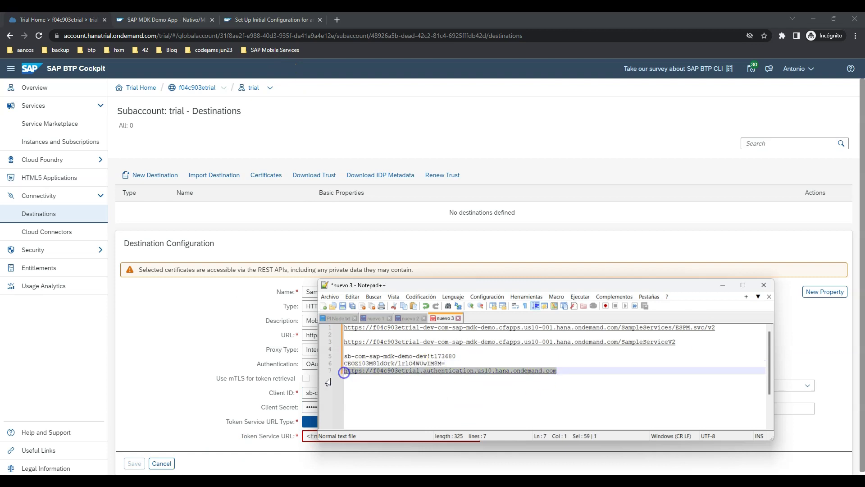
click(155, 396)
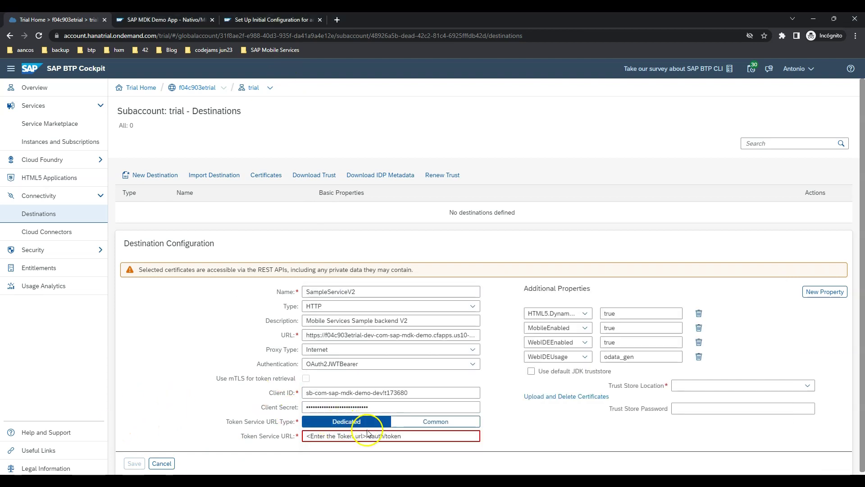
click(366, 435)
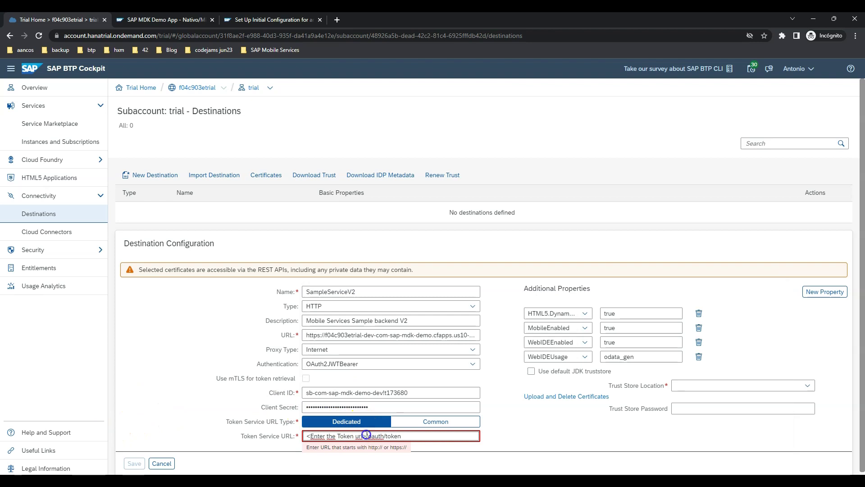
drag(367, 434, 235, 429)
key(ctrl+v)
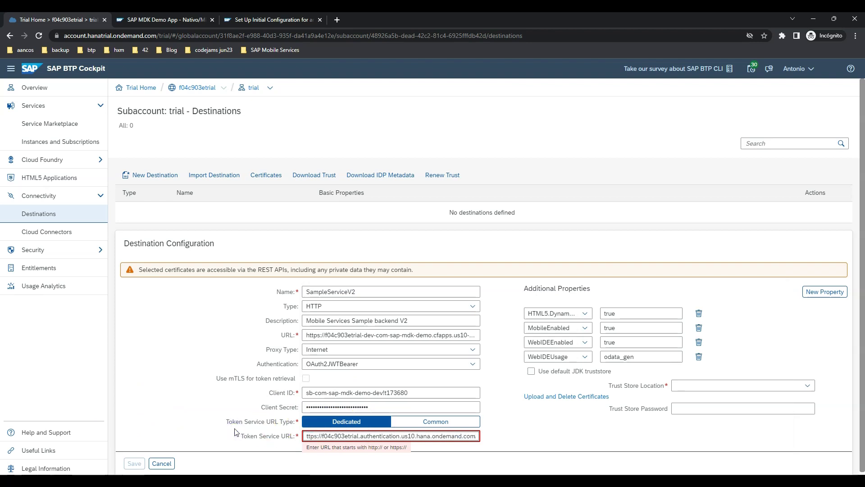
double_click(309, 432)
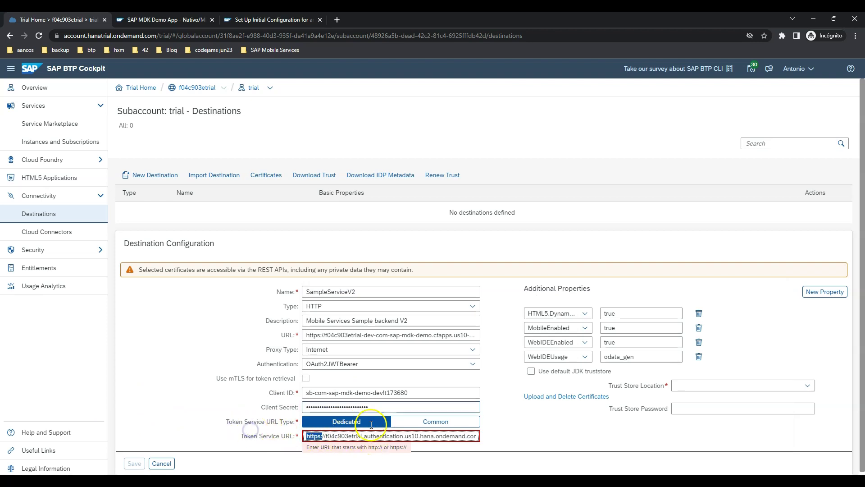
click(202, 351)
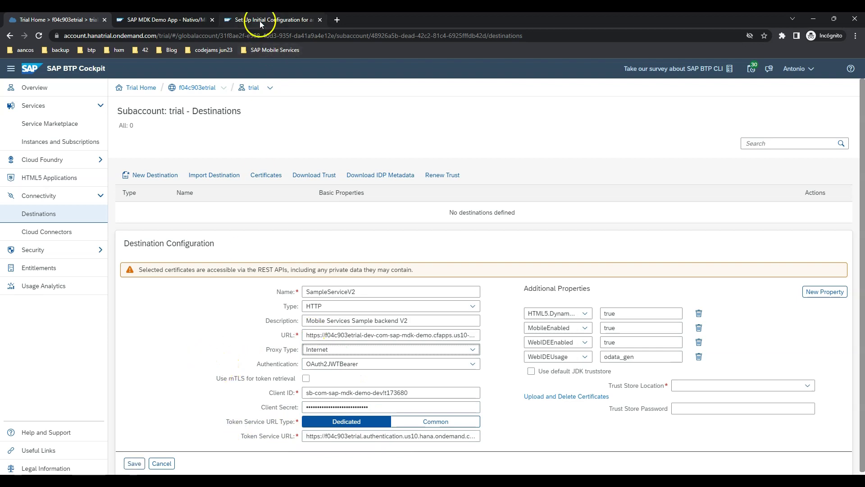
Step: Check the remaining settings in the tutorial's item 6 and enable Use default JDK truststore for the destination
click(260, 21)
scroll(252, 306, down, 5)
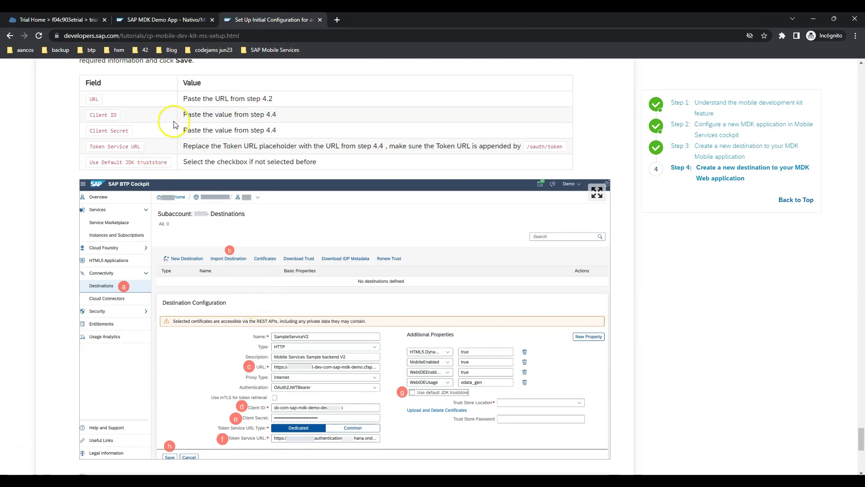
scroll(371, 268, down, 2)
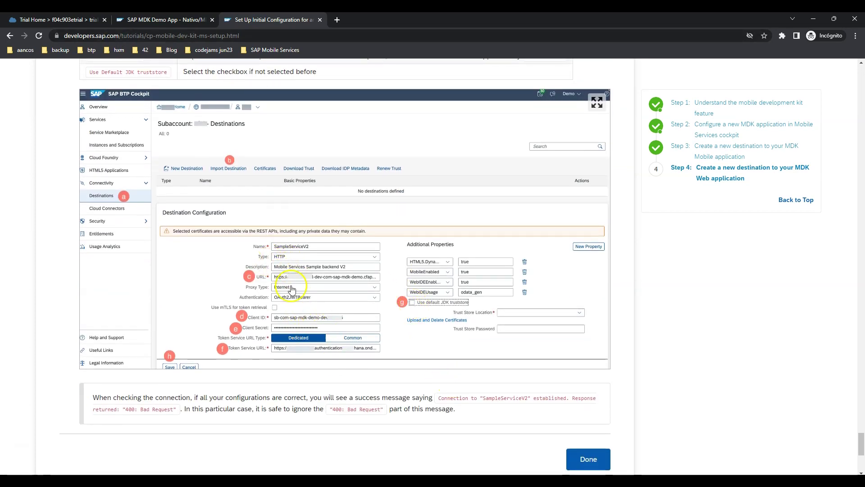
click(93, 20)
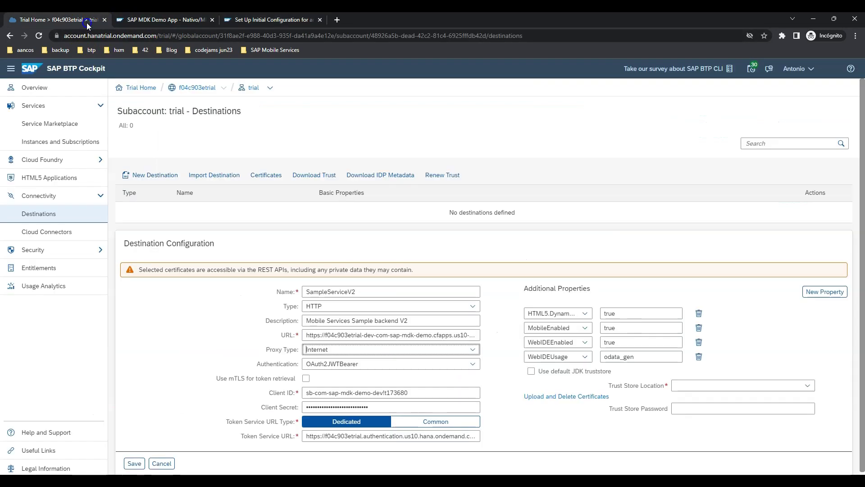
click(531, 371)
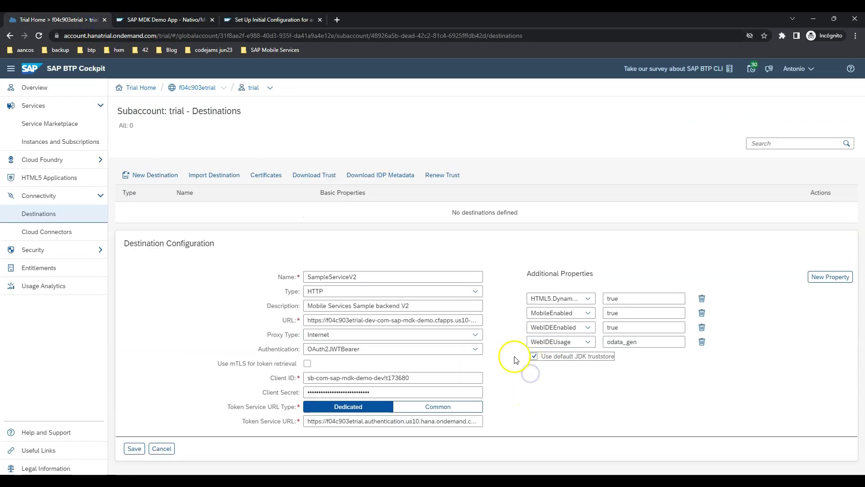
Step: Save the SampleServiceV2 destination and check its connection
click(134, 449)
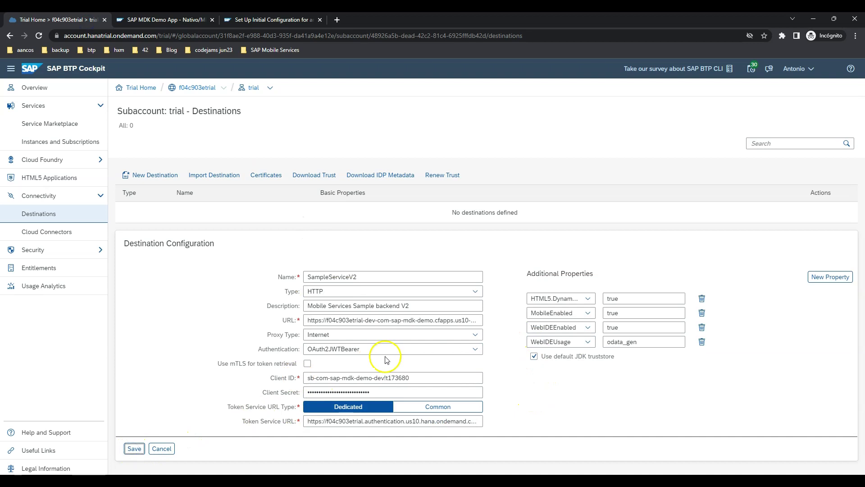
click(259, 465)
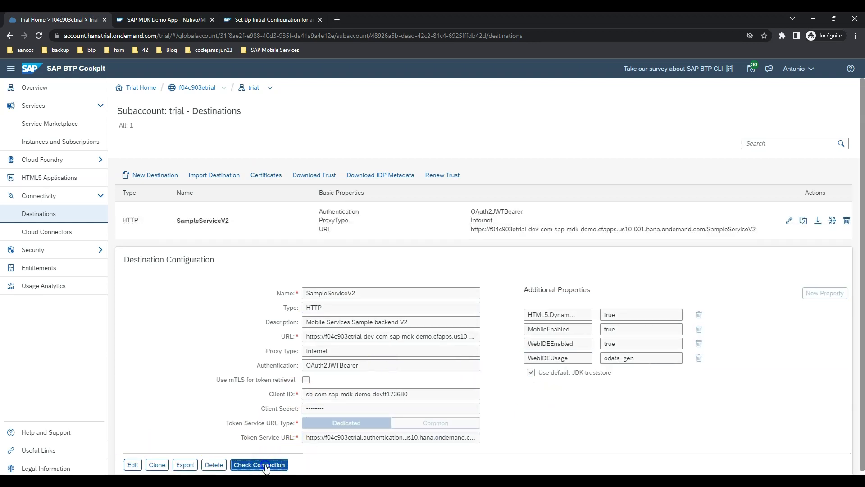
drag(506, 268, 544, 266)
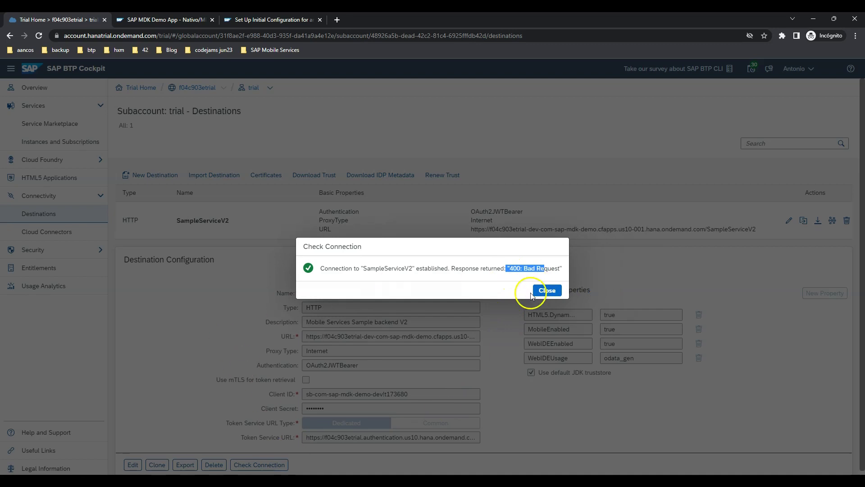
Step: Return to the tutorial, go to the note on the connection check and mark step 4 as done
click(276, 22)
scroll(479, 381, down, 3)
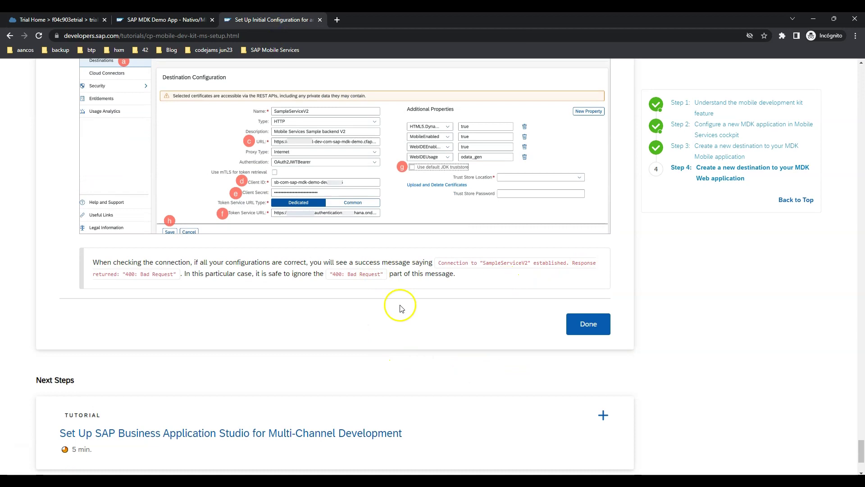
click(581, 331)
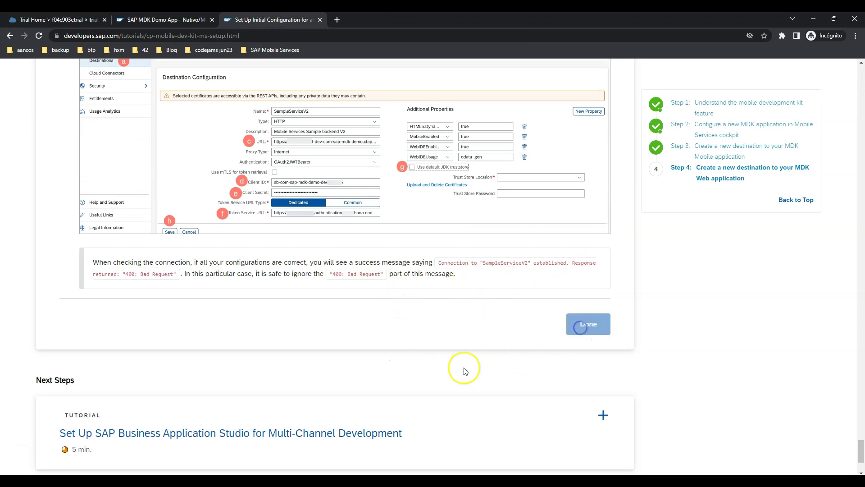